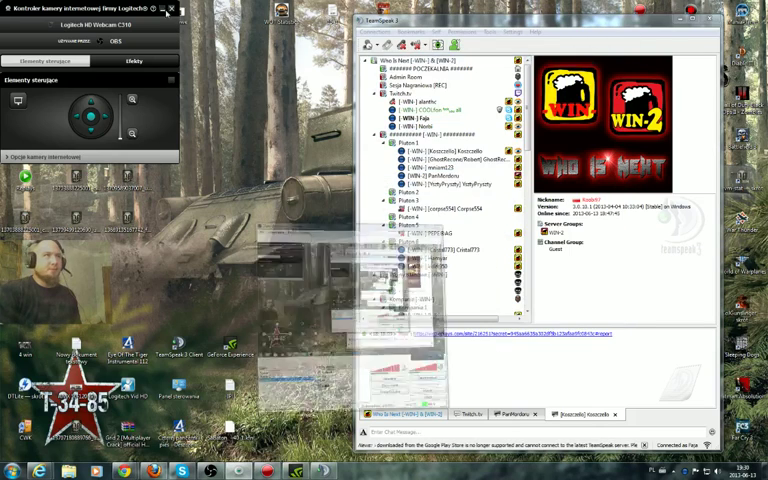
- Close the Logitech webcam control window so only TeamSpeak 3 remains visible
{"action": "left_click", "coordinate": [165, 14]}
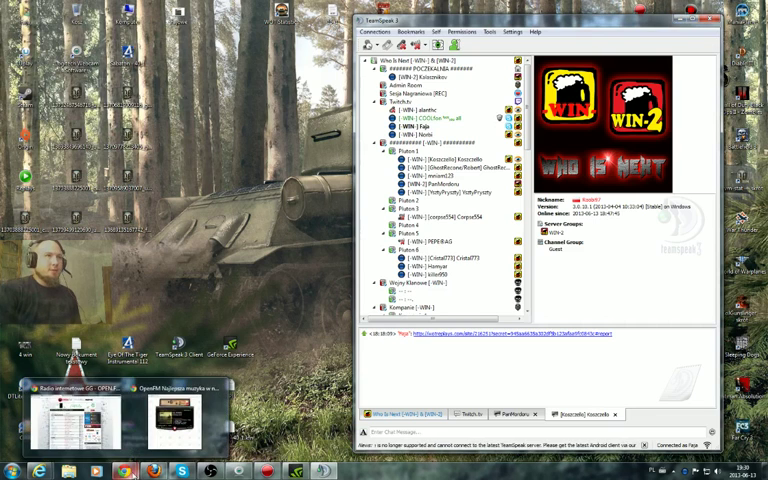
{"action": "mouse_move", "coordinate": [39, 470]}
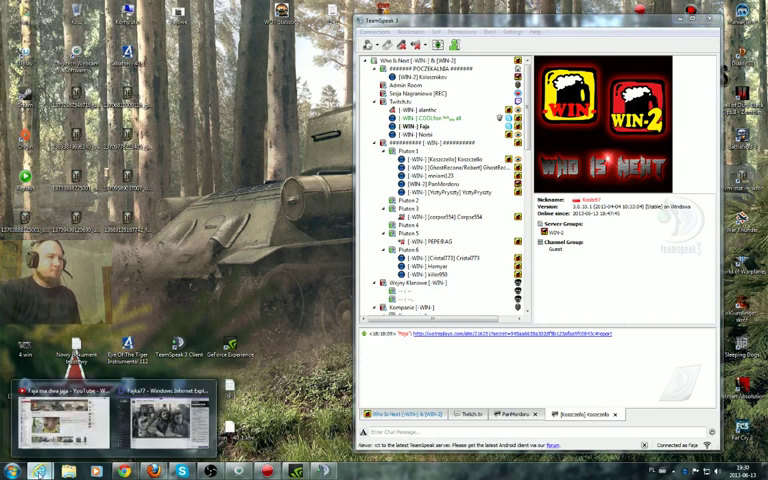
- Show the Fajka77 Twitch channel and close the viewer's profile card to see the latest chat
{"action": "left_click", "coordinate": [40, 435]}
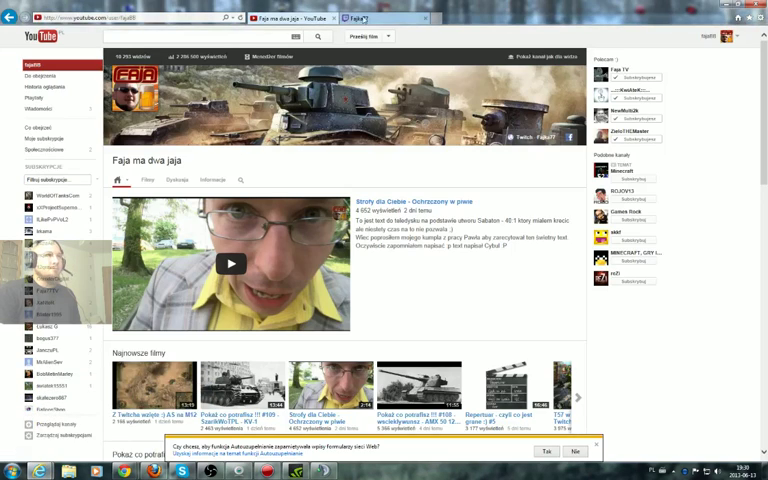
{"action": "left_click", "coordinate": [380, 17]}
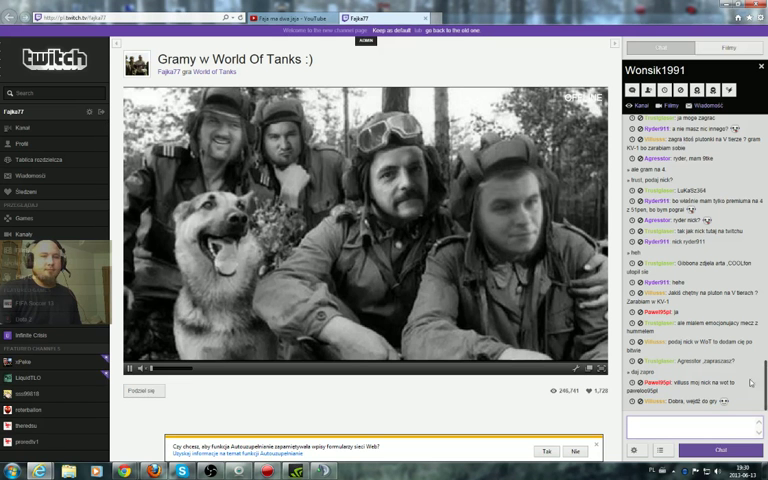
{"action": "left_click", "coordinate": [712, 430]}
{"action": "scroll", "coordinate": [704, 398], "scroll_direction": "up", "scroll_amount": 5}
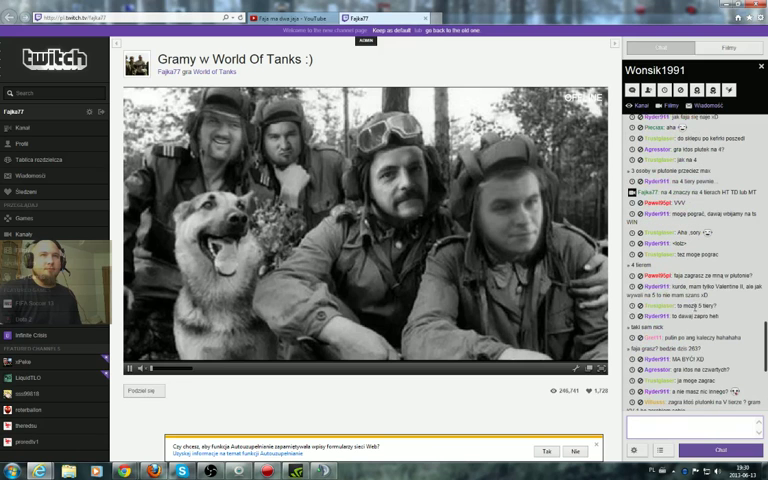
{"action": "left_click", "coordinate": [730, 330]}
{"action": "scroll", "coordinate": [728, 297], "scroll_direction": "down", "scroll_amount": 5}
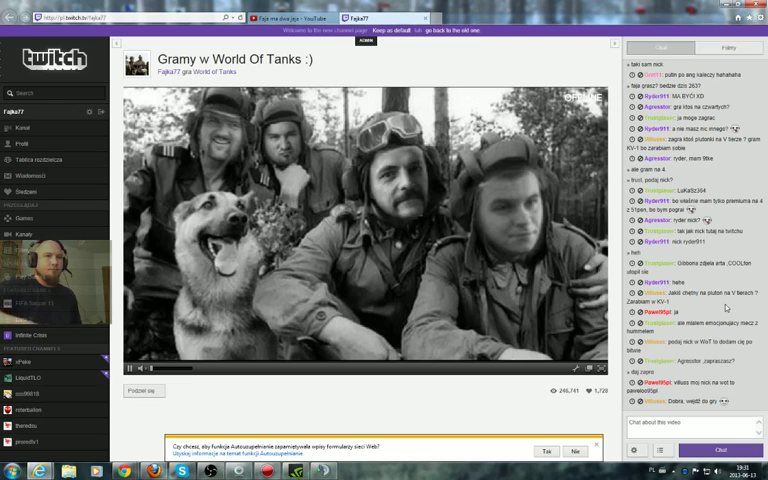
- Check OBS briefly, then return to the Fajka77 Twitch page with the stream live
{"action": "left_click", "coordinate": [210, 471]}
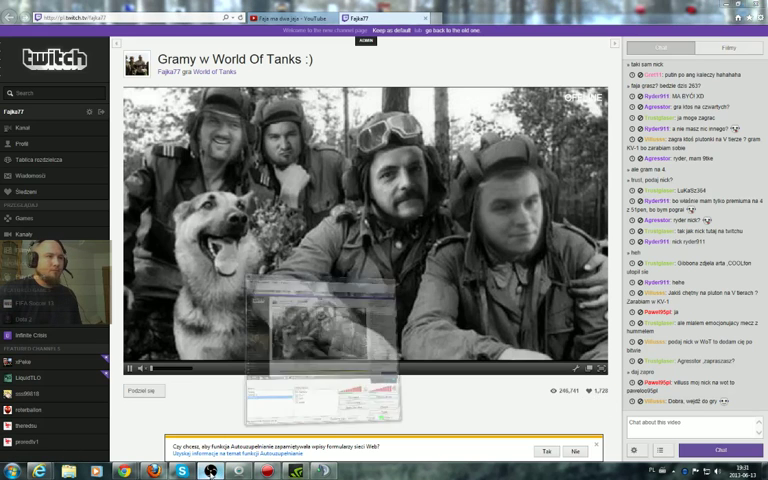
{"action": "left_click", "coordinate": [210, 471]}
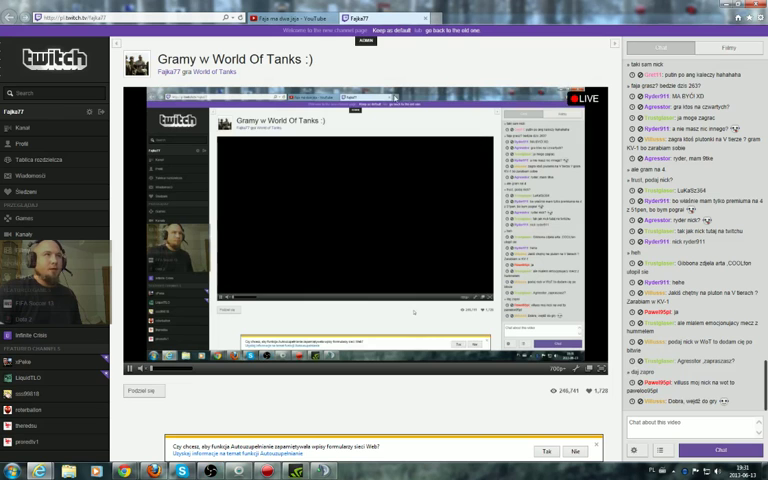
{"action": "left_click", "coordinate": [289, 18]}
{"action": "left_click", "coordinate": [358, 18]}
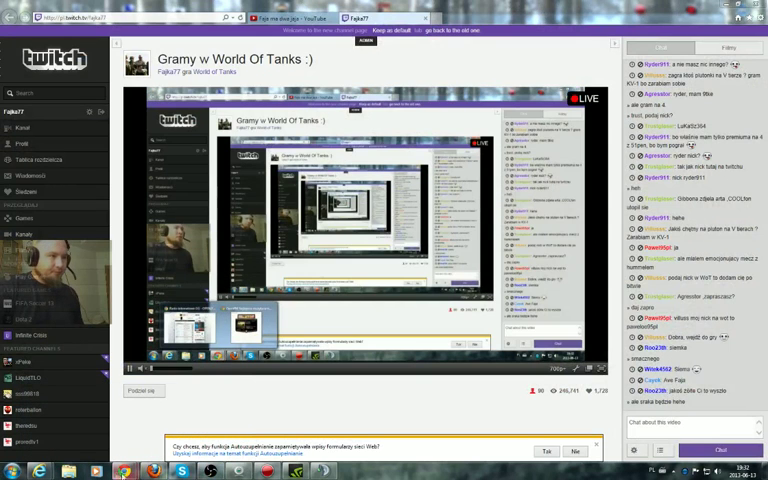
- Read the comments on the YouTube video, then return to the Twitch channel window
{"action": "key", "text": "alt+Tab"}
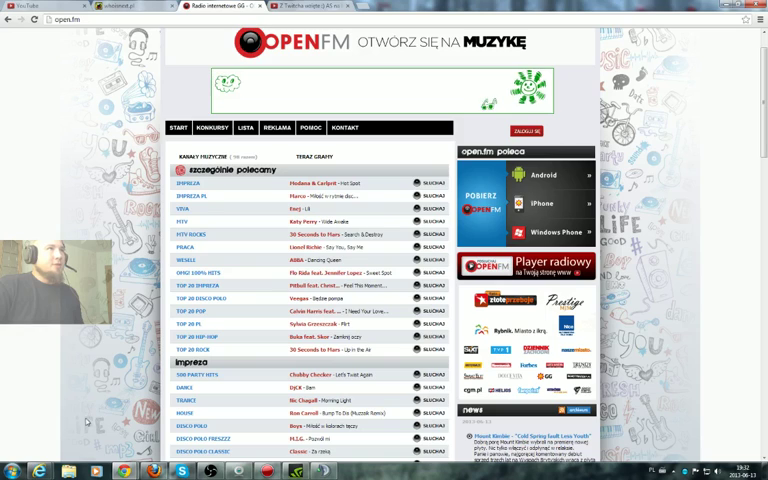
{"action": "left_click", "coordinate": [300, 8]}
{"action": "scroll", "coordinate": [385, 268], "scroll_direction": "down", "scroll_amount": 4}
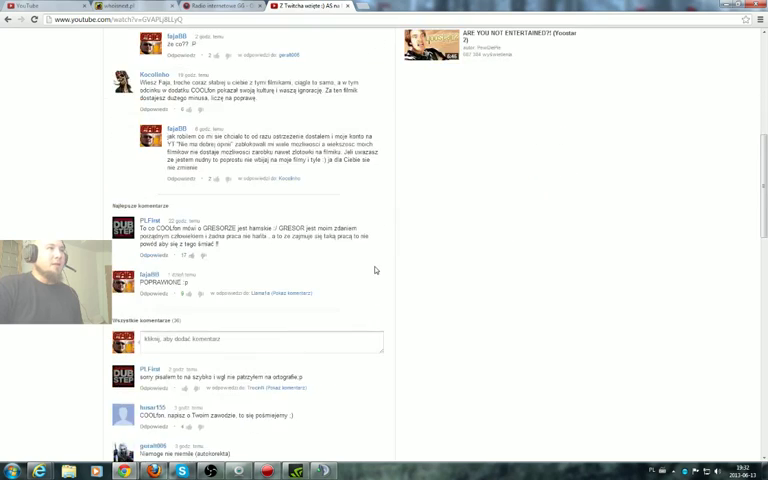
{"action": "scroll", "coordinate": [385, 268], "scroll_direction": "up", "scroll_amount": 2}
{"action": "scroll", "coordinate": [422, 289], "scroll_direction": "down", "scroll_amount": 3}
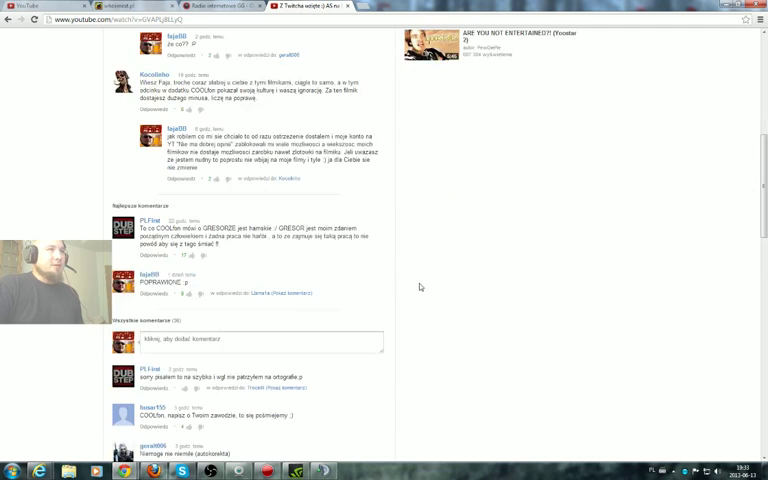
{"action": "scroll", "coordinate": [422, 289], "scroll_direction": "down", "scroll_amount": 2}
{"action": "scroll", "coordinate": [427, 287], "scroll_direction": "down", "scroll_amount": 3}
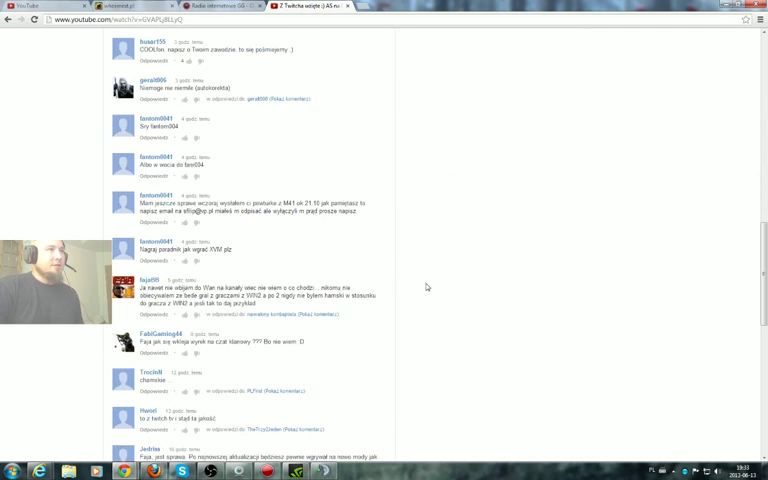
{"action": "scroll", "coordinate": [427, 287], "scroll_direction": "down", "scroll_amount": 2}
{"action": "scroll", "coordinate": [431, 292], "scroll_direction": "down", "scroll_amount": 3}
{"action": "scroll", "coordinate": [431, 292], "scroll_direction": "down", "scroll_amount": 1}
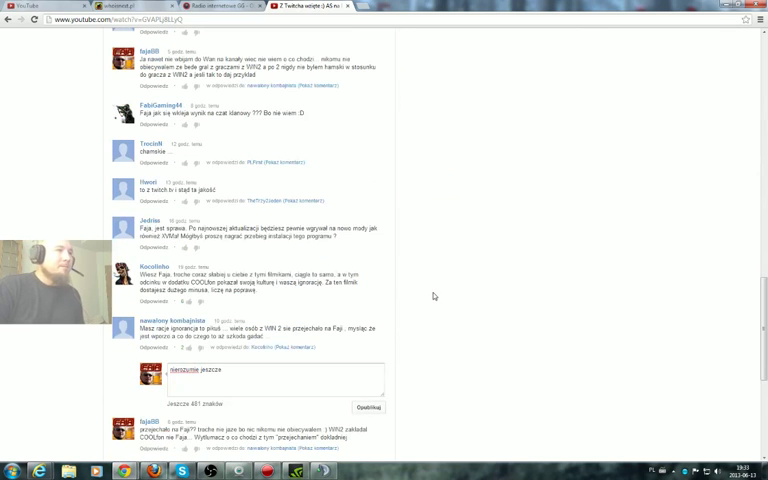
{"action": "scroll", "coordinate": [435, 296], "scroll_direction": "down", "scroll_amount": 2}
{"action": "scroll", "coordinate": [438, 300], "scroll_direction": "down", "scroll_amount": 3}
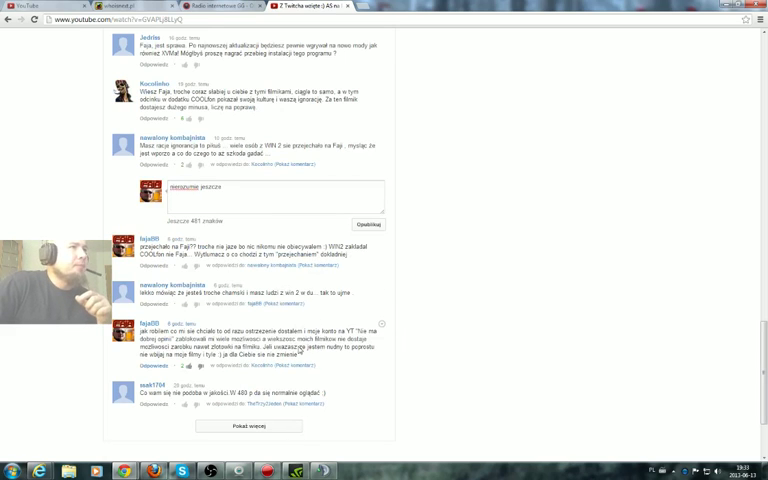
{"action": "scroll", "coordinate": [299, 352], "scroll_direction": "up", "scroll_amount": 1}
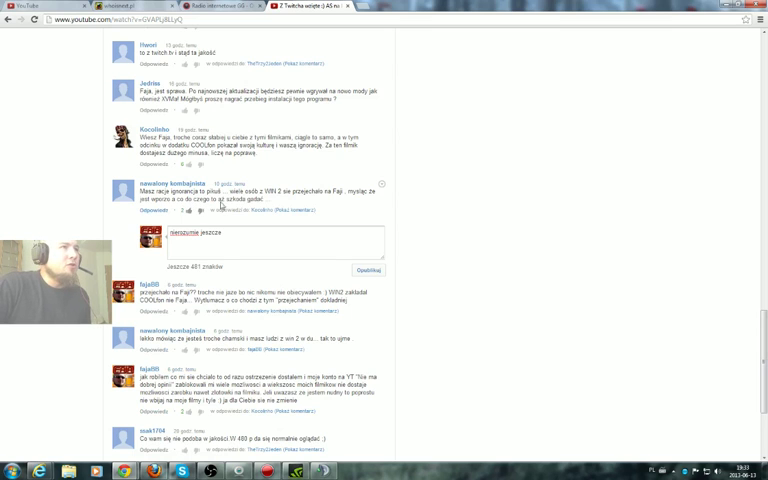
{"action": "scroll", "coordinate": [223, 204], "scroll_direction": "down", "scroll_amount": 1}
{"action": "mouse_move", "coordinate": [260, 380]}
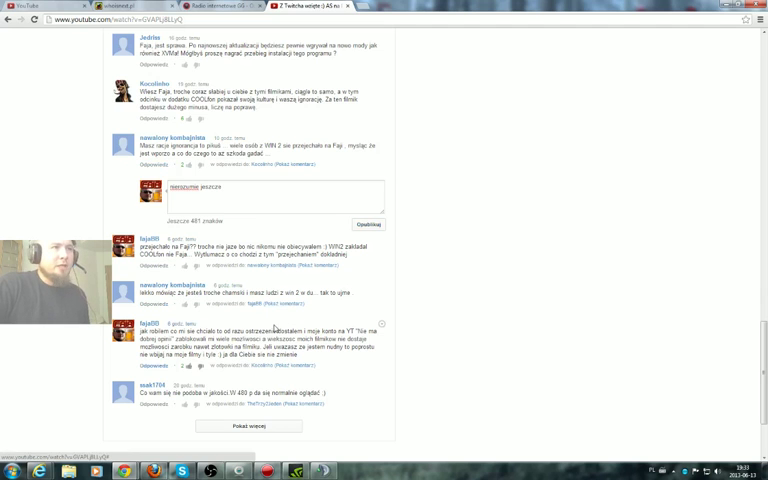
{"action": "key", "text": "alt+Tab"}
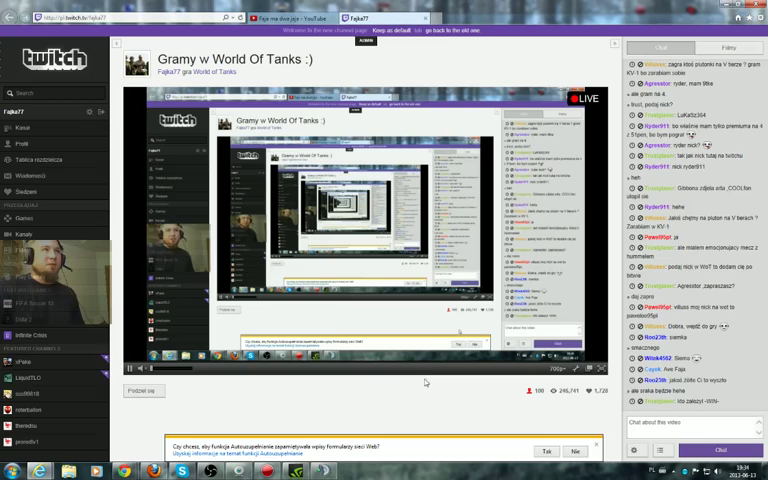
- Glance at the YouTube and Twitch tabs, then minimise the browser to reveal TeamSpeak's channel tree
{"action": "left_click", "coordinate": [305, 17]}
{"action": "left_click", "coordinate": [365, 17]}
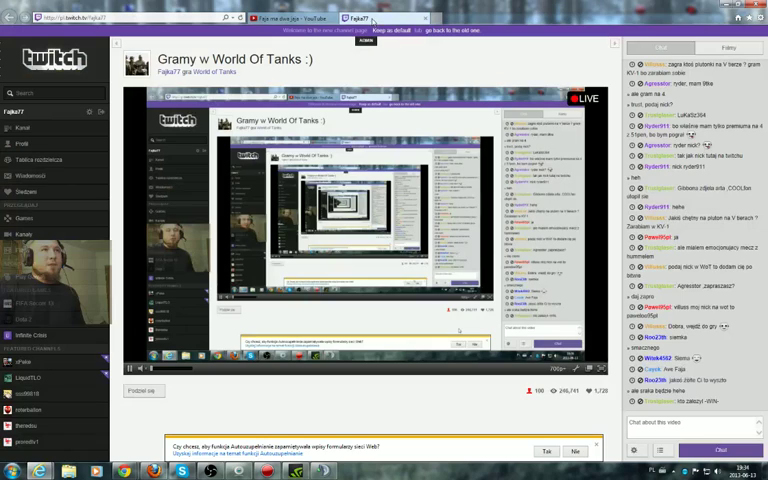
{"action": "left_click", "coordinate": [40, 470]}
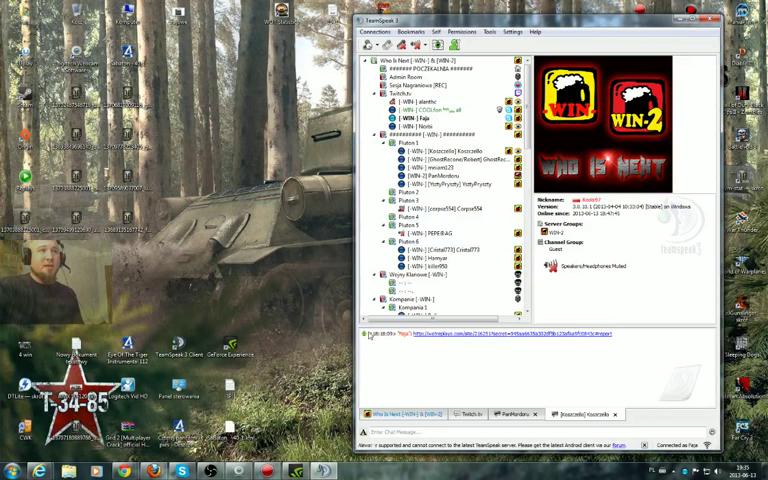
{"action": "scroll", "coordinate": [438, 292], "scroll_direction": "down", "scroll_amount": 5}
{"action": "scroll", "coordinate": [438, 292], "scroll_direction": "up", "scroll_amount": 5}
{"action": "scroll", "coordinate": [438, 292], "scroll_direction": "down", "scroll_amount": 4}
{"action": "scroll", "coordinate": [438, 292], "scroll_direction": "up", "scroll_amount": 6}
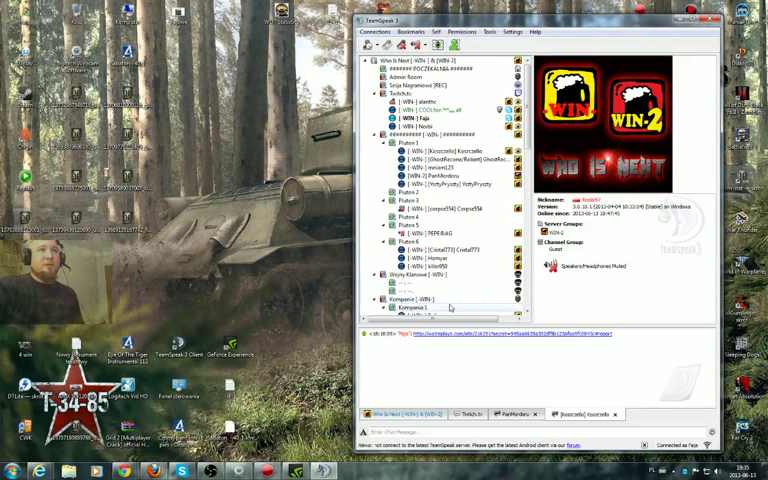
{"action": "scroll", "coordinate": [445, 300], "scroll_direction": "down", "scroll_amount": 4}
{"action": "scroll", "coordinate": [451, 307], "scroll_direction": "down", "scroll_amount": 5}
{"action": "scroll", "coordinate": [451, 307], "scroll_direction": "down", "scroll_amount": 4}
{"action": "scroll", "coordinate": [451, 307], "scroll_direction": "up", "scroll_amount": 5}
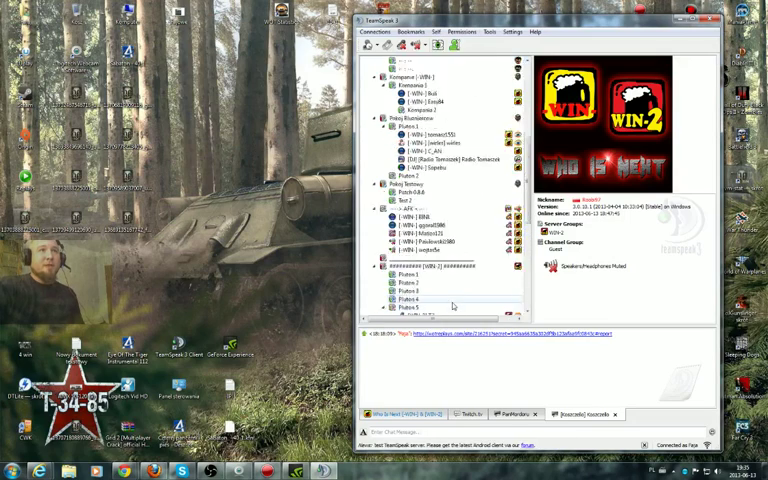
{"action": "scroll", "coordinate": [454, 300], "scroll_direction": "up", "scroll_amount": 5}
{"action": "scroll", "coordinate": [454, 300], "scroll_direction": "down", "scroll_amount": 5}
{"action": "scroll", "coordinate": [454, 300], "scroll_direction": "down", "scroll_amount": 5}
{"action": "scroll", "coordinate": [454, 300], "scroll_direction": "down", "scroll_amount": 4}
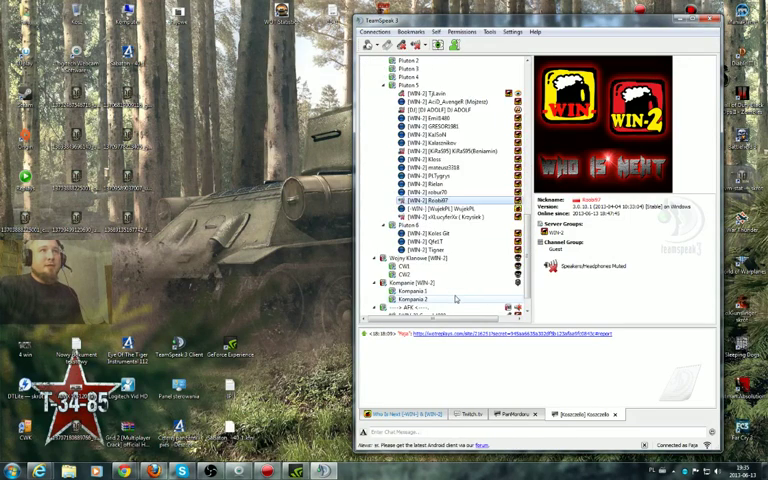
{"action": "scroll", "coordinate": [466, 300], "scroll_direction": "up", "scroll_amount": 4}
{"action": "scroll", "coordinate": [466, 300], "scroll_direction": "up", "scroll_amount": 5}
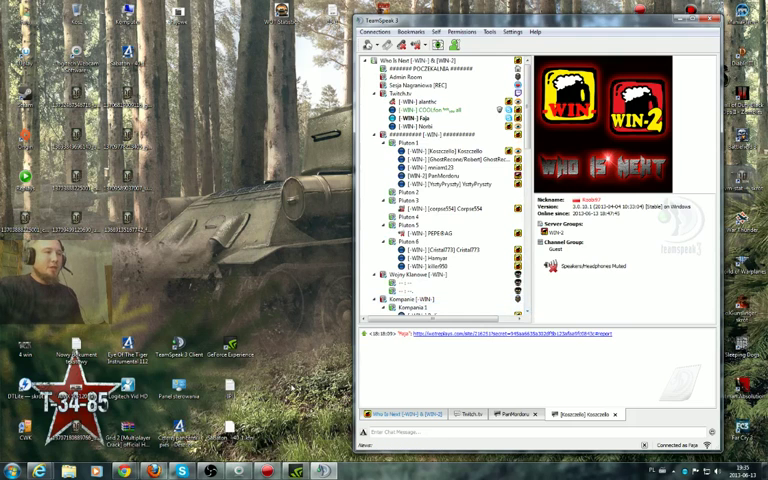
- Read the comments on 'Z Twitcha wzięte :) AS na M12', then minimise the browser
{"action": "mouse_move", "coordinate": [123, 471]}
{"action": "left_click", "coordinate": [80, 420]}
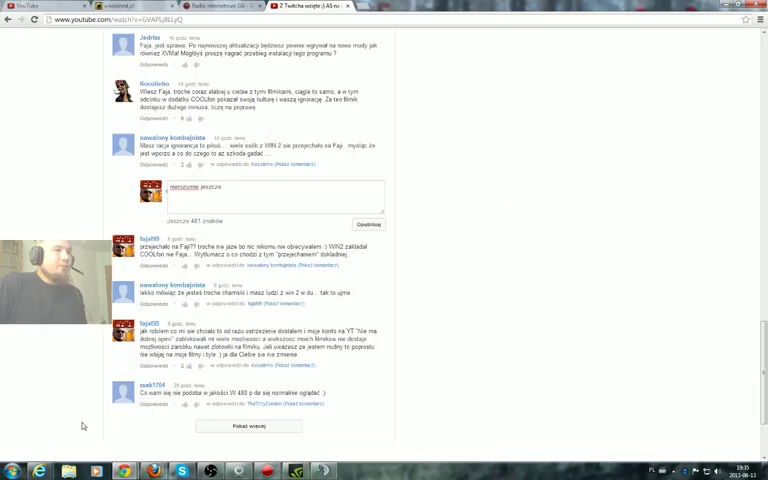
{"action": "scroll", "coordinate": [305, 325], "scroll_direction": "up", "scroll_amount": 5}
{"action": "scroll", "coordinate": [305, 325], "scroll_direction": "up", "scroll_amount": 5}
{"action": "scroll", "coordinate": [305, 325], "scroll_direction": "up", "scroll_amount": 5}
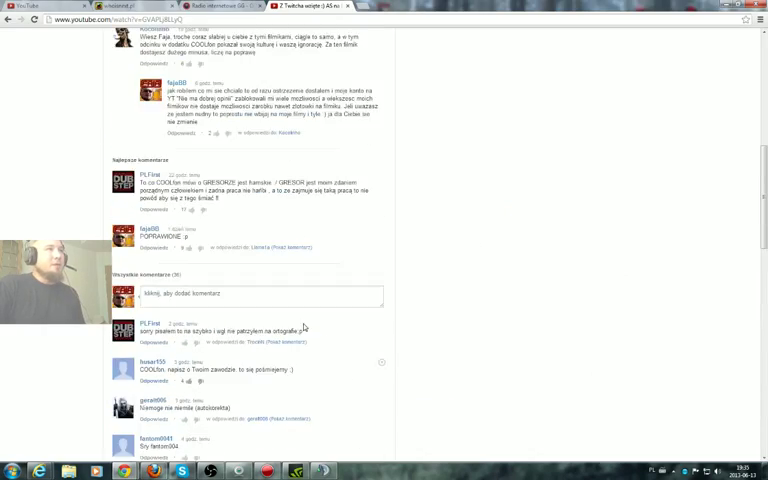
{"action": "scroll", "coordinate": [305, 325], "scroll_direction": "up", "scroll_amount": 5}
{"action": "scroll", "coordinate": [307, 332], "scroll_direction": "up", "scroll_amount": 5}
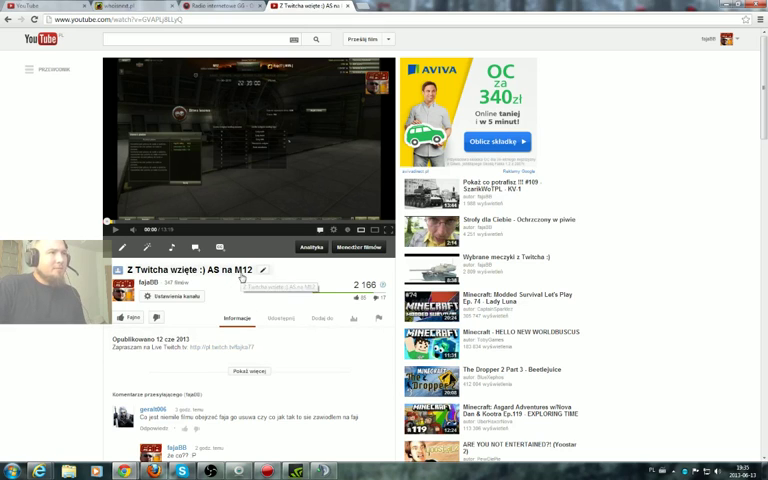
{"action": "mouse_move", "coordinate": [220, 278]}
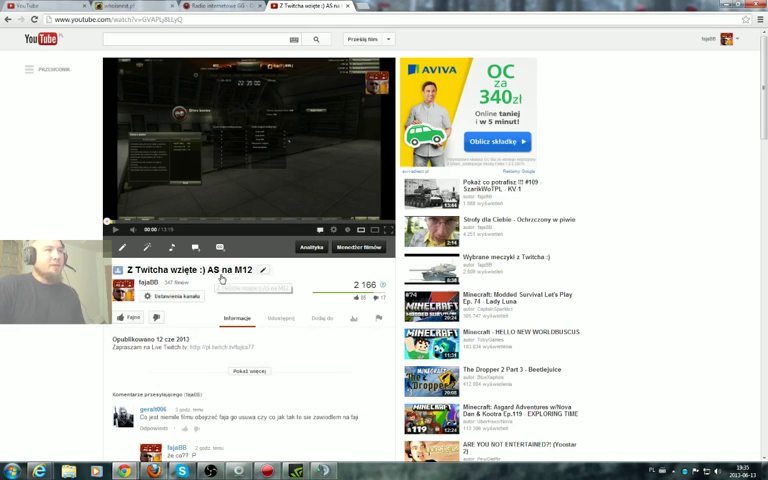
{"action": "scroll", "coordinate": [230, 318], "scroll_direction": "down", "scroll_amount": 5}
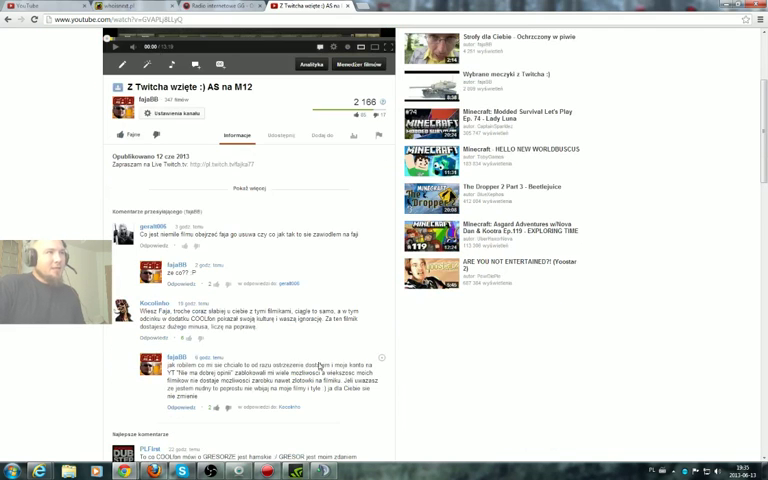
{"action": "scroll", "coordinate": [299, 357], "scroll_direction": "down", "scroll_amount": 3}
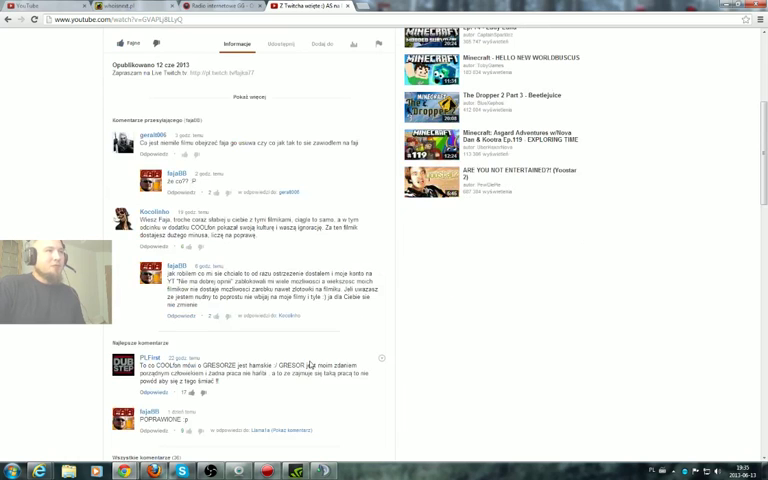
{"action": "scroll", "coordinate": [343, 358], "scroll_direction": "down", "scroll_amount": 4}
{"action": "scroll", "coordinate": [343, 358], "scroll_direction": "down", "scroll_amount": 3}
{"action": "scroll", "coordinate": [343, 358], "scroll_direction": "down", "scroll_amount": 3}
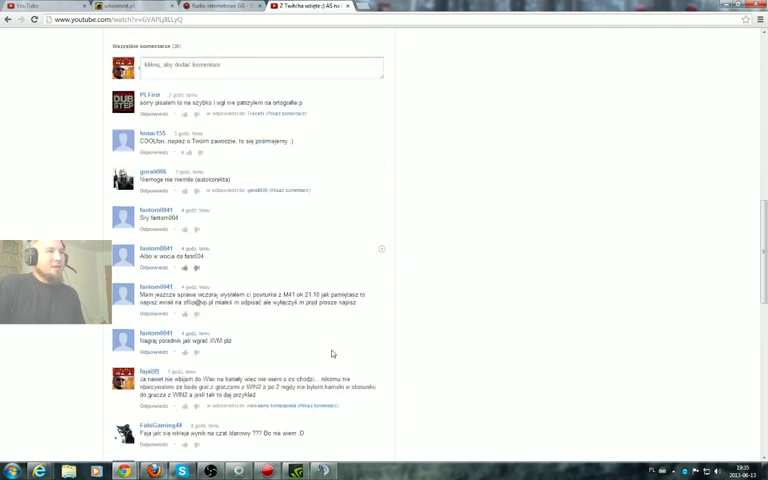
{"action": "scroll", "coordinate": [333, 352], "scroll_direction": "down", "scroll_amount": 2}
{"action": "scroll", "coordinate": [333, 352], "scroll_direction": "down", "scroll_amount": 3}
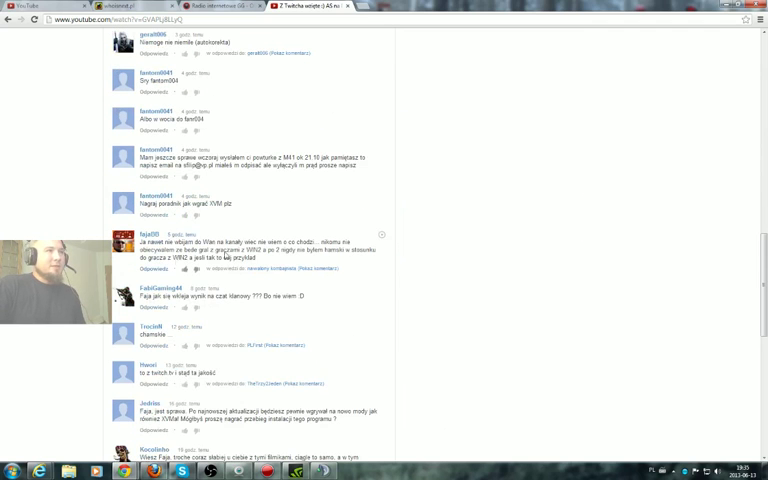
{"action": "scroll", "coordinate": [310, 330], "scroll_direction": "down", "scroll_amount": 3}
{"action": "scroll", "coordinate": [325, 340], "scroll_direction": "down", "scroll_amount": 3}
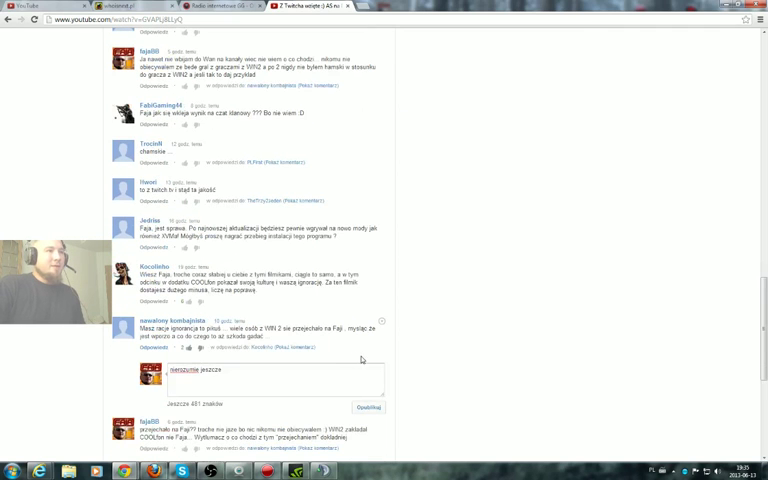
{"action": "scroll", "coordinate": [330, 377], "scroll_direction": "down", "scroll_amount": 3}
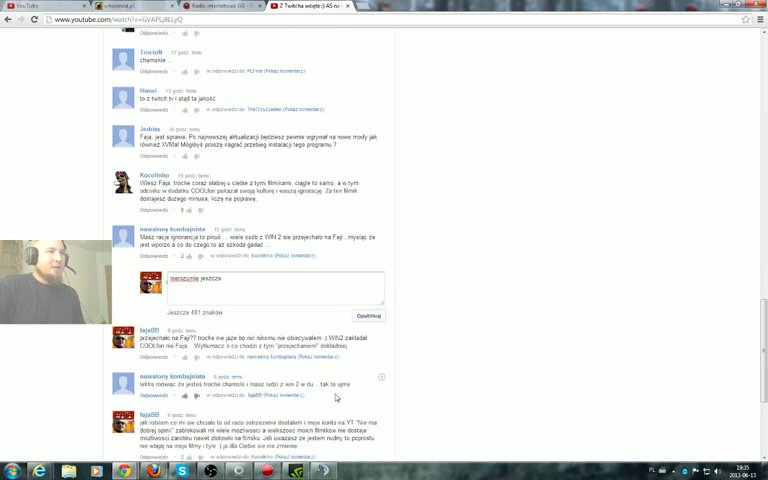
{"action": "scroll", "coordinate": [333, 397], "scroll_direction": "up", "scroll_amount": 6}
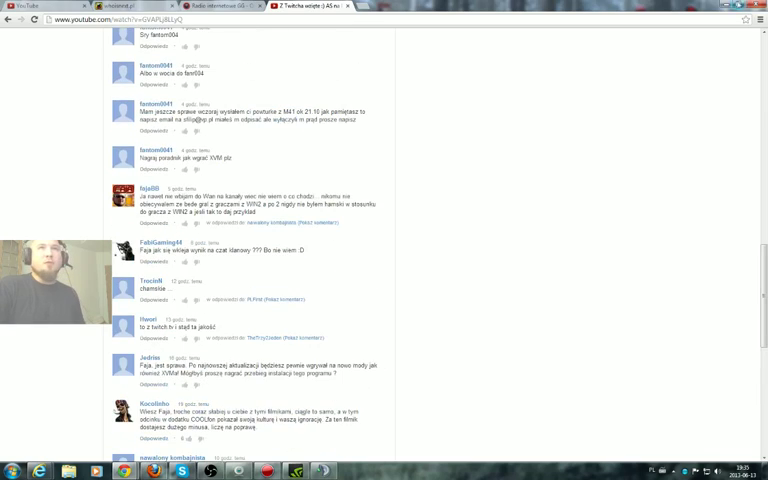
{"action": "left_click", "coordinate": [736, 6]}
{"action": "scroll", "coordinate": [411, 297], "scroll_direction": "down", "scroll_amount": 3}
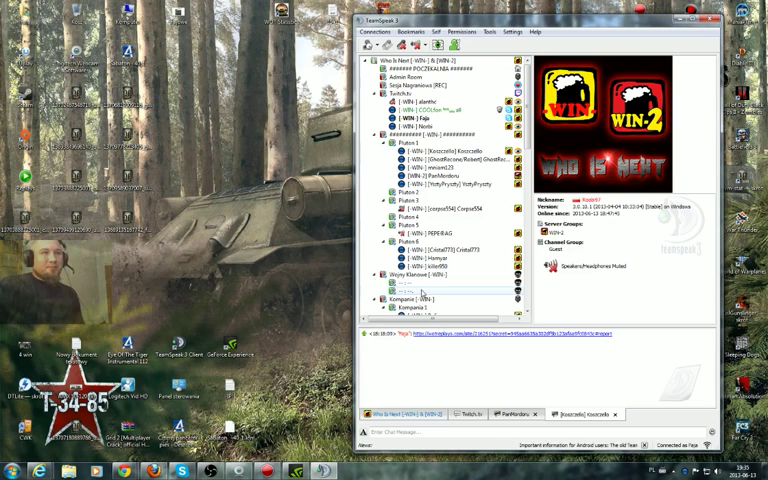
- Talk with the Who Is Next server while TeamSpeak's WIN channel tree stays in front
{"action": "left_click", "coordinate": [310, 293]}
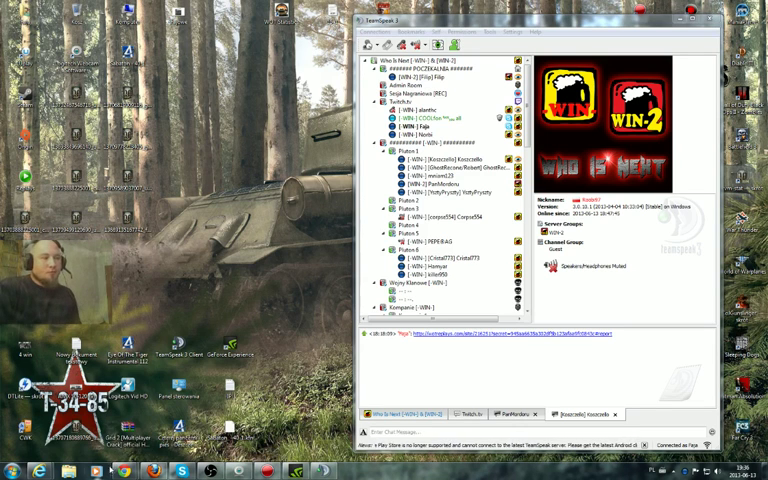
- Restore the browser and switch to the Fajka77 Twitch stream tab
{"action": "left_click", "coordinate": [70, 432]}
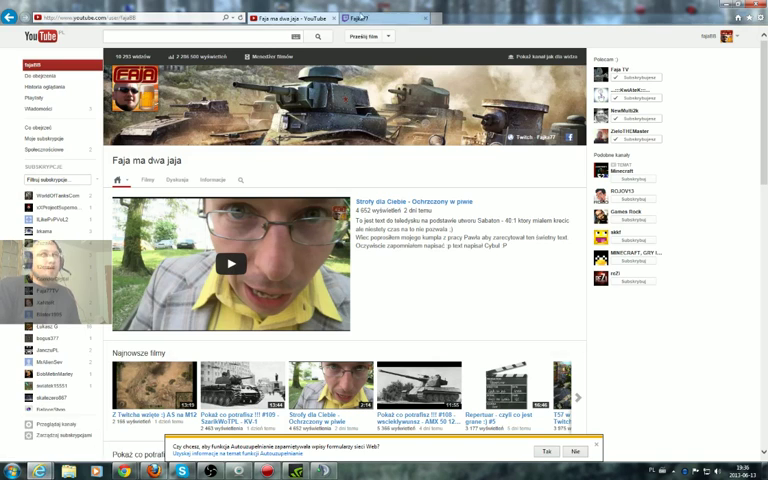
{"action": "left_click", "coordinate": [371, 19]}
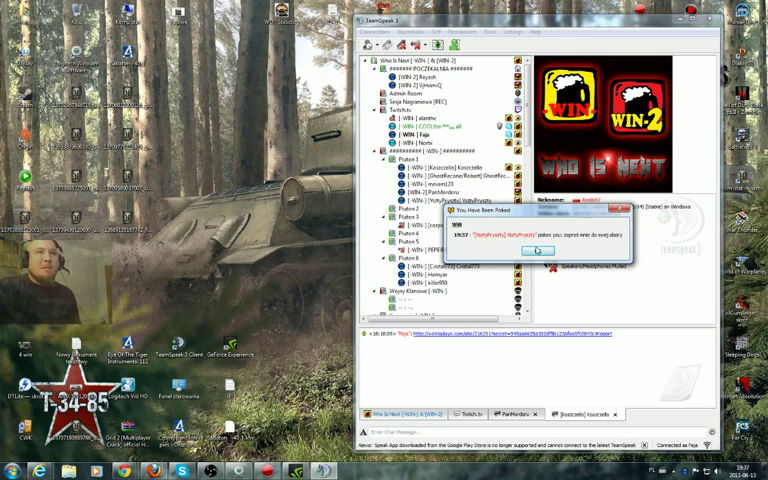
{"action": "left_click", "coordinate": [621, 213]}
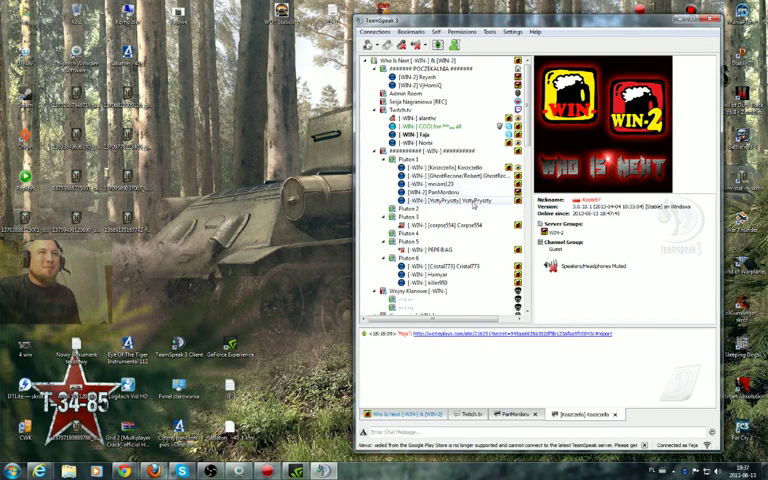
{"action": "left_click", "coordinate": [441, 192]}
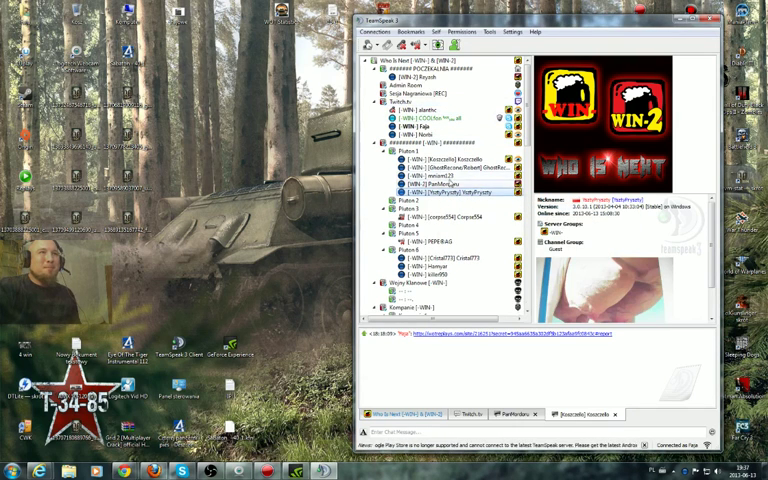
{"action": "left_click", "coordinate": [408, 110]}
{"action": "left_click", "coordinate": [433, 184]}
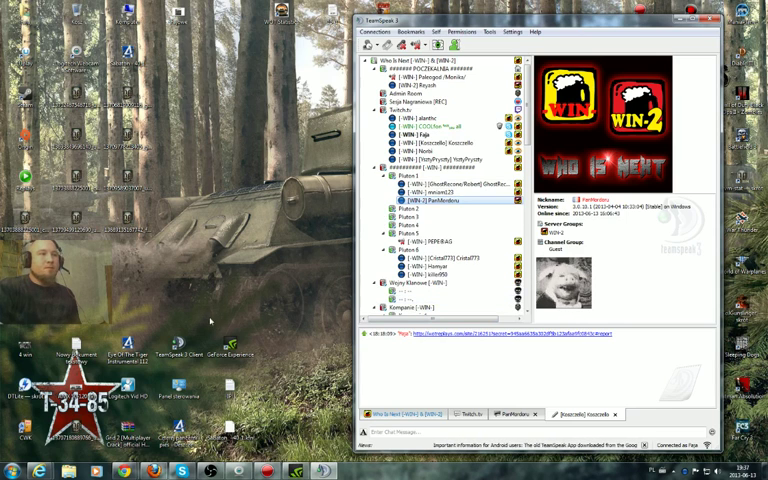
{"action": "left_click", "coordinate": [125, 470]}
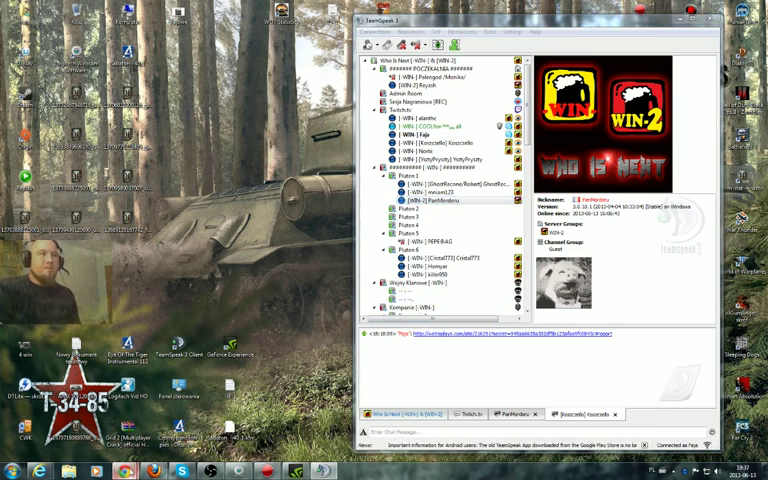
{"action": "mouse_move", "coordinate": [40, 470]}
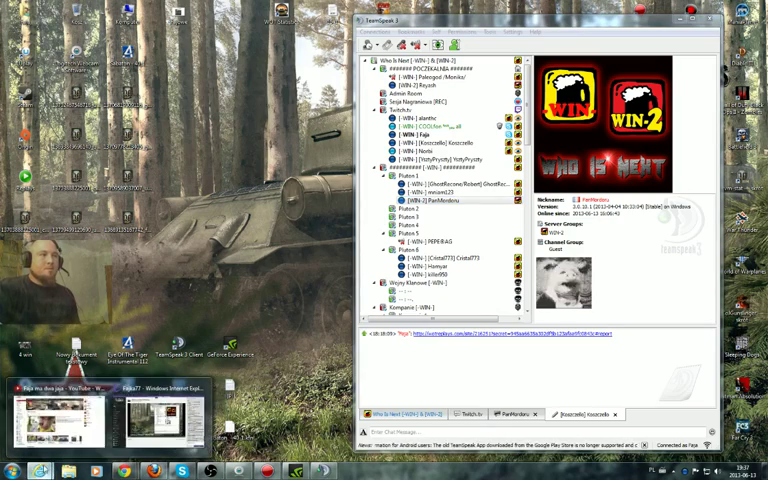
- Check the live 'Gramy w World Of Tanks :)' Twitch page, then Alt+Tab back to TeamSpeak
{"action": "left_click", "coordinate": [58, 420]}
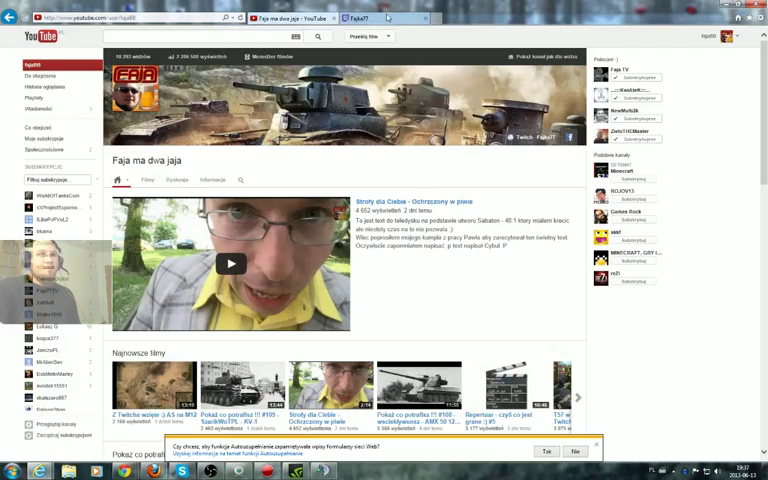
{"action": "left_click", "coordinate": [388, 17]}
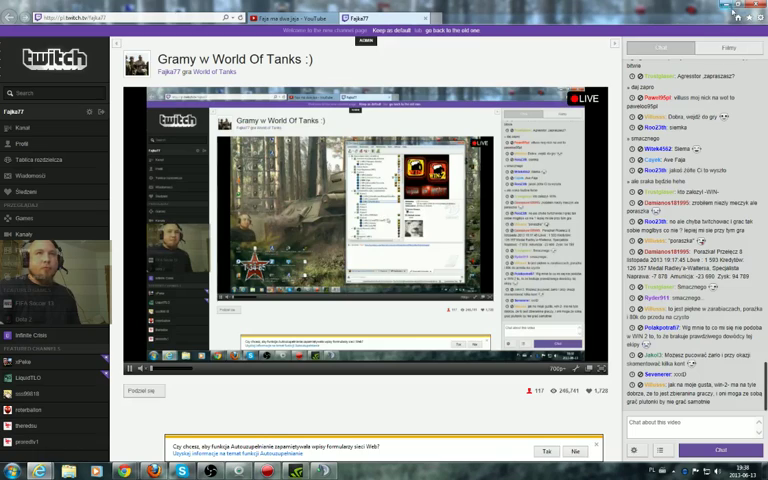
{"action": "key", "text": "alt+Tab"}
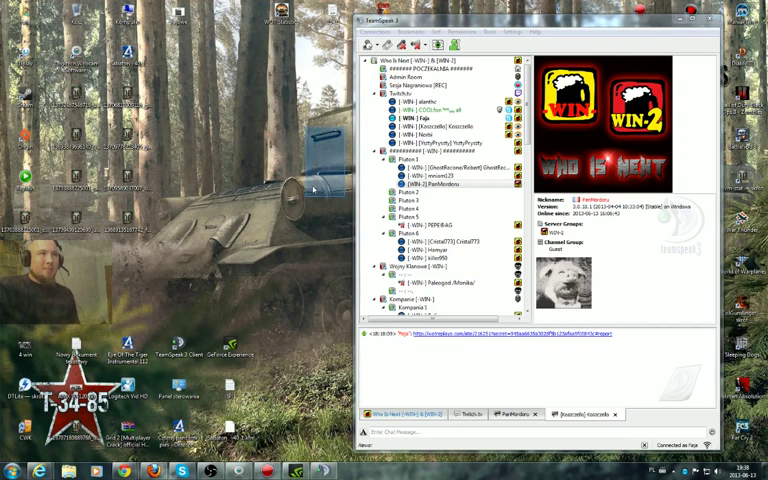
{"action": "left_click_drag", "start_coordinate": [208, 82], "coordinate": [102, 190]}
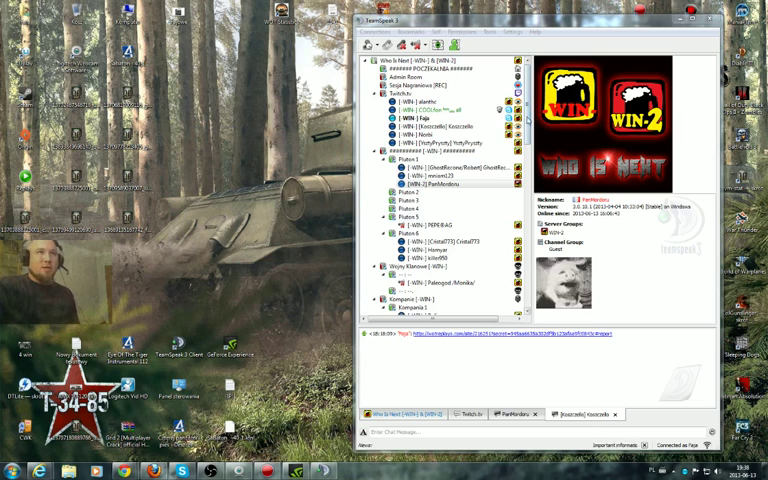
{"action": "scroll", "coordinate": [460, 180], "scroll_direction": "down", "scroll_amount": 5}
{"action": "scroll", "coordinate": [460, 180], "scroll_direction": "down", "scroll_amount": 3}
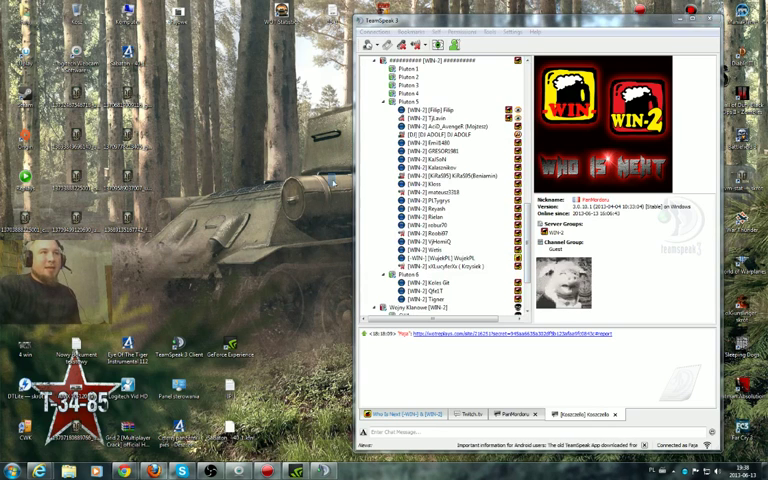
{"action": "left_click_drag", "start_coordinate": [202, 112], "coordinate": [103, 196]}
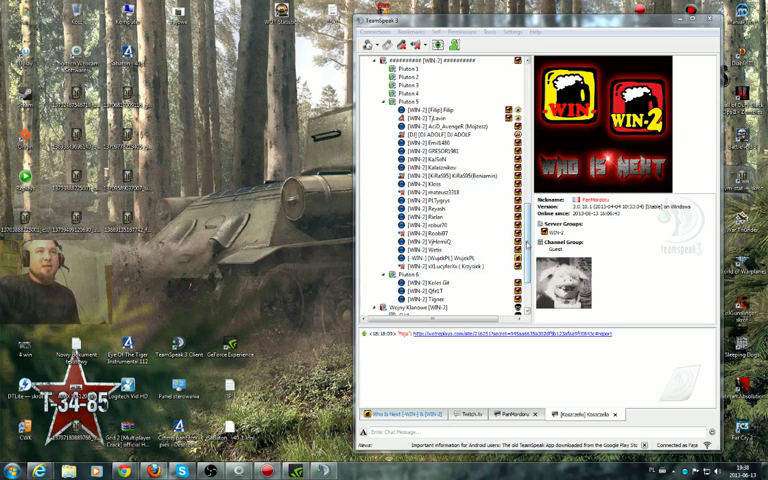
{"action": "left_click", "coordinate": [456, 257]}
{"action": "scroll", "coordinate": [456, 257], "scroll_direction": "up", "scroll_amount": 5}
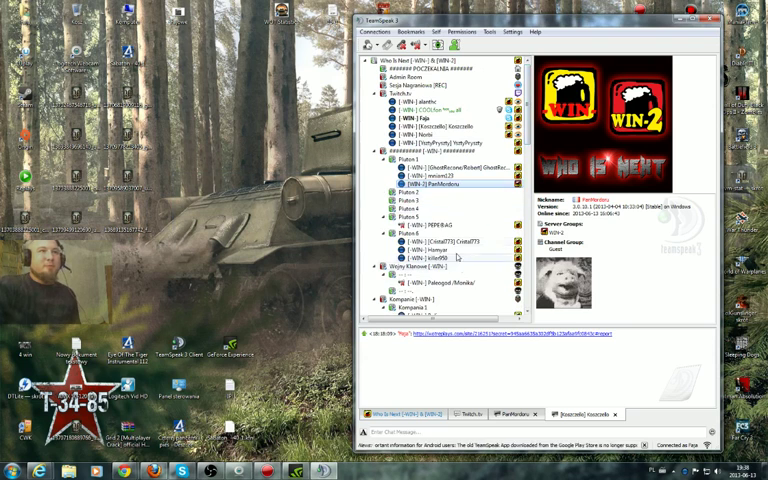
{"action": "scroll", "coordinate": [456, 257], "scroll_direction": "down", "scroll_amount": 3}
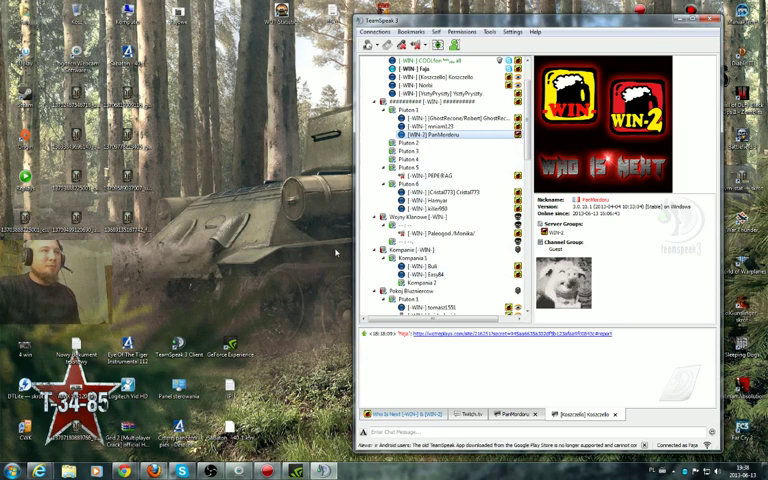
{"action": "left_click_drag", "start_coordinate": [351, 200], "coordinate": [175, 330]}
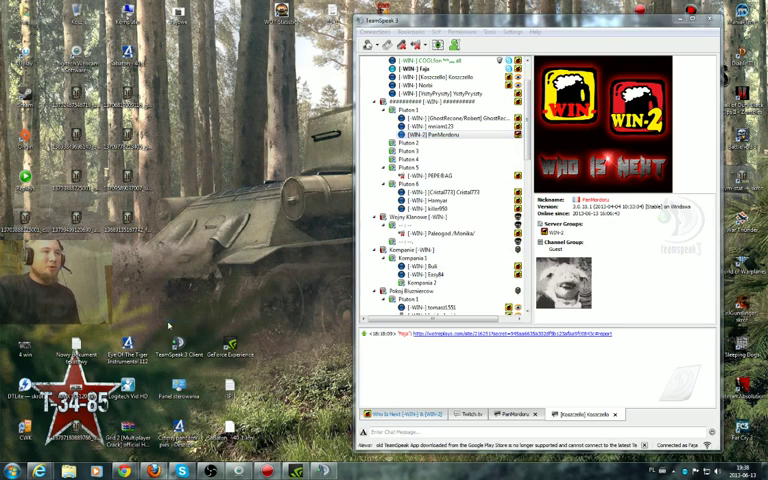
{"action": "left_click_drag", "start_coordinate": [343, 157], "coordinate": [160, 340]}
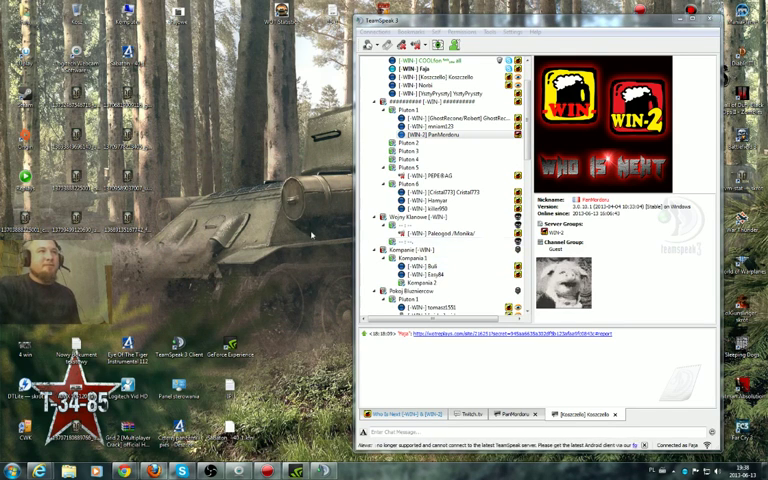
{"action": "left_click_drag", "start_coordinate": [341, 160], "coordinate": [175, 325]}
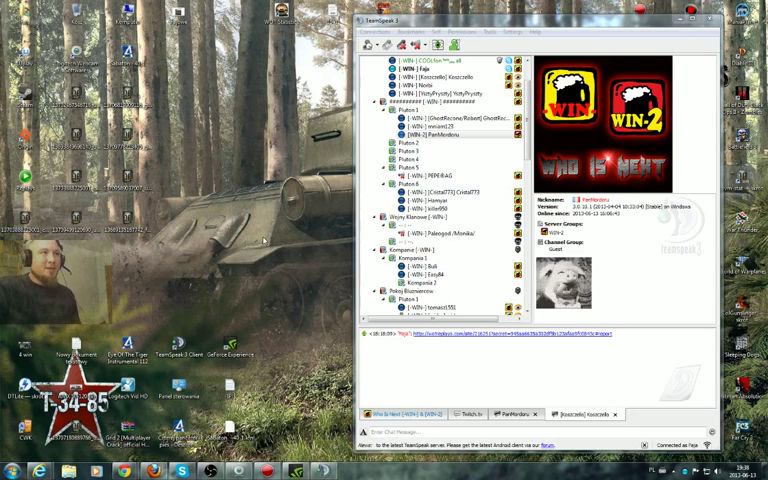
{"action": "left_click_drag", "start_coordinate": [207, 95], "coordinate": [101, 196]}
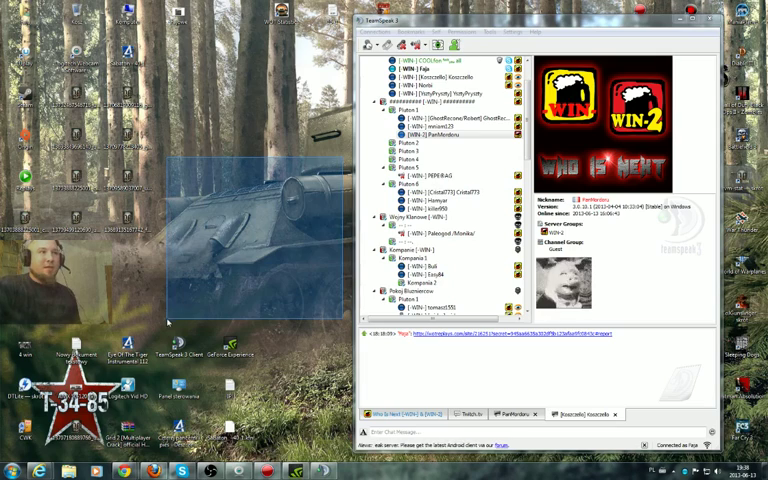
{"action": "scroll", "coordinate": [440, 180], "scroll_direction": "down", "scroll_amount": 5}
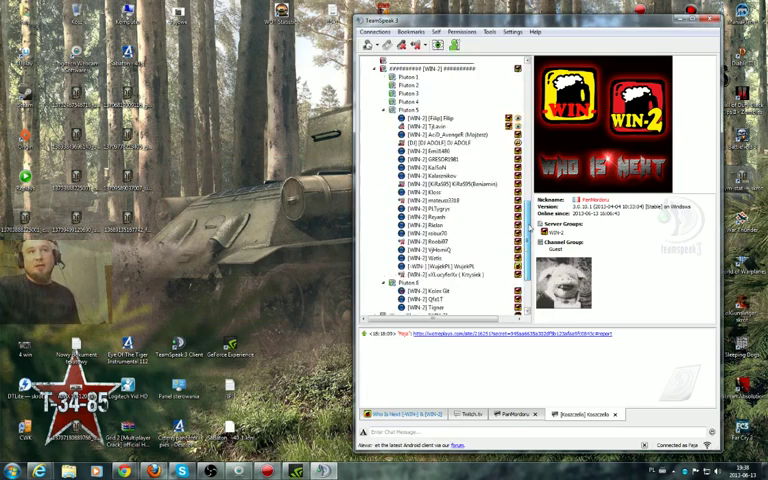
{"action": "scroll", "coordinate": [440, 180], "scroll_direction": "down", "scroll_amount": 3}
{"action": "scroll", "coordinate": [440, 180], "scroll_direction": "up", "scroll_amount": 5}
{"action": "scroll", "coordinate": [440, 180], "scroll_direction": "up", "scroll_amount": 5}
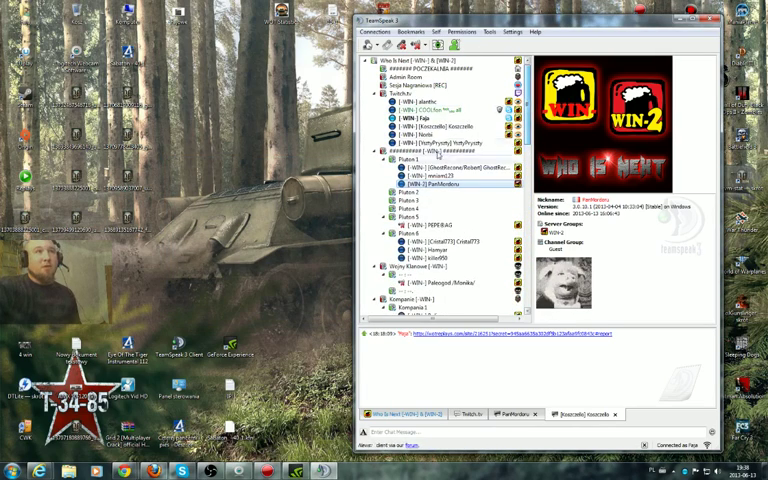
{"action": "left_click", "coordinate": [300, 228]}
{"action": "left_click_drag", "start_coordinate": [339, 164], "coordinate": [171, 327]}
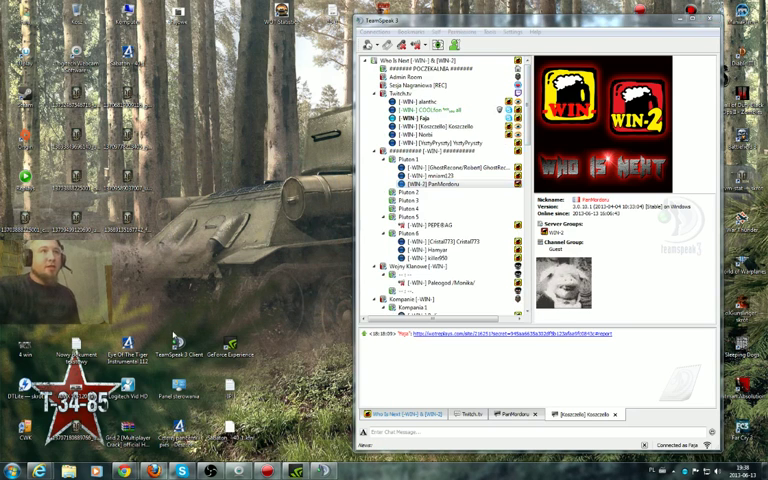
{"action": "left_click_drag", "start_coordinate": [165, 168], "coordinate": [345, 330]}
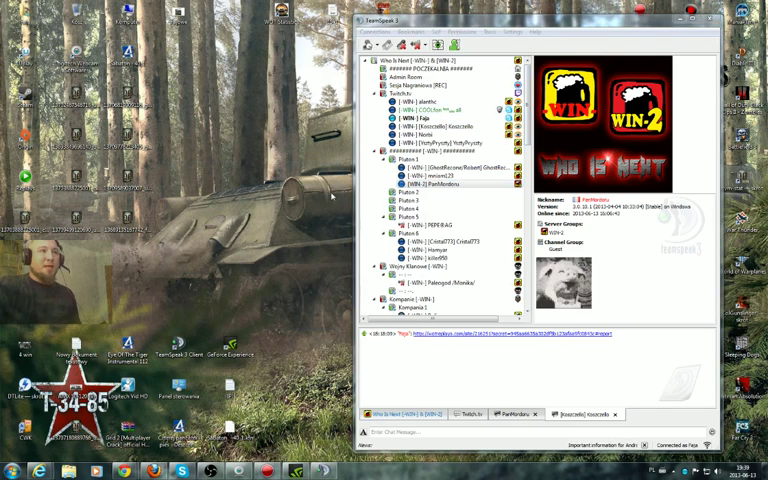
{"action": "left_click_drag", "start_coordinate": [340, 163], "coordinate": [164, 328]}
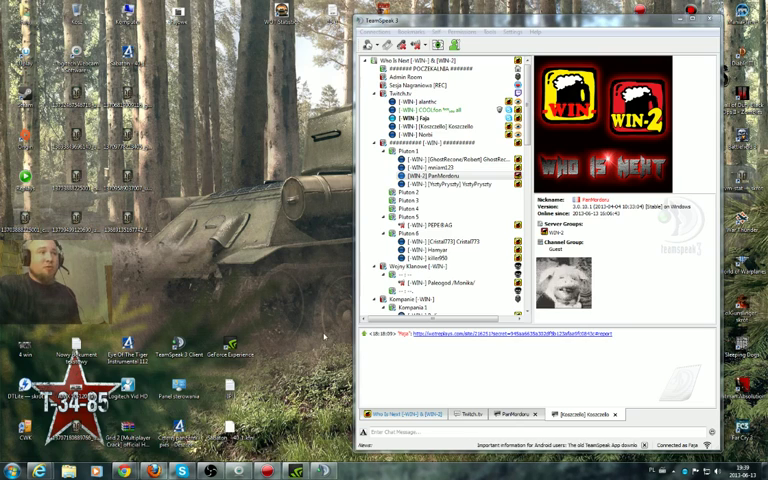
{"action": "mouse_move", "coordinate": [125, 470]}
{"action": "left_click", "coordinate": [76, 420]}
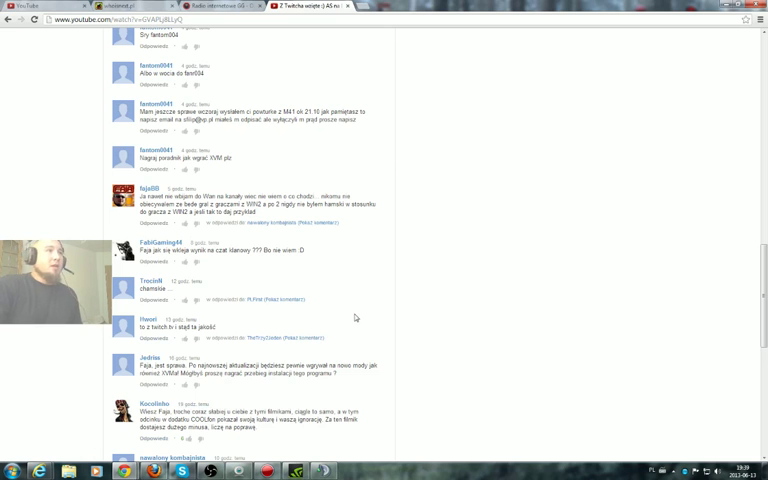
{"action": "scroll", "coordinate": [355, 317], "scroll_direction": "up", "scroll_amount": 1}
{"action": "scroll", "coordinate": [355, 317], "scroll_direction": "down", "scroll_amount": 1}
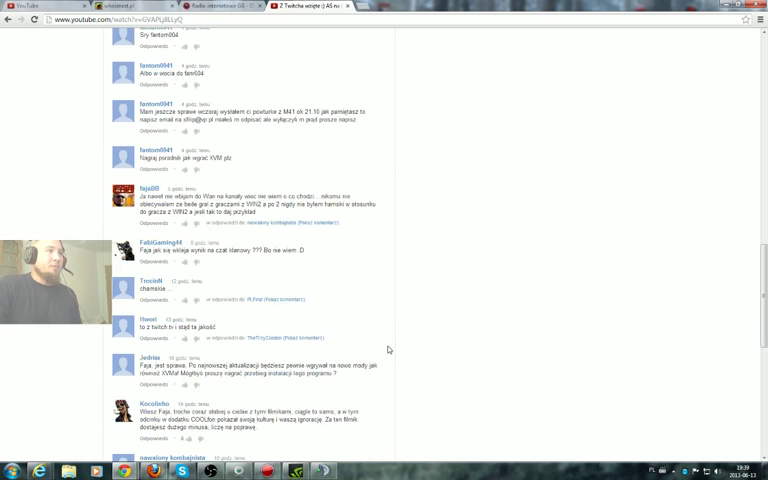
{"action": "scroll", "coordinate": [389, 349], "scroll_direction": "up", "scroll_amount": 1}
{"action": "scroll", "coordinate": [395, 301], "scroll_direction": "up", "scroll_amount": 3}
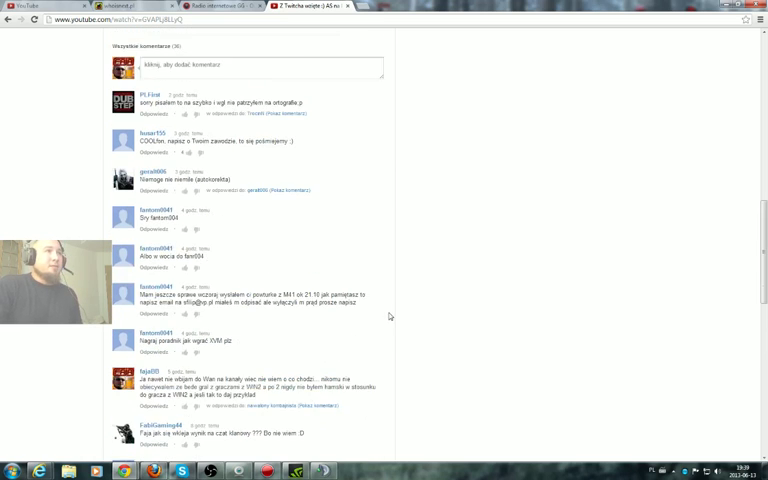
{"action": "key", "text": "alt+Tab"}
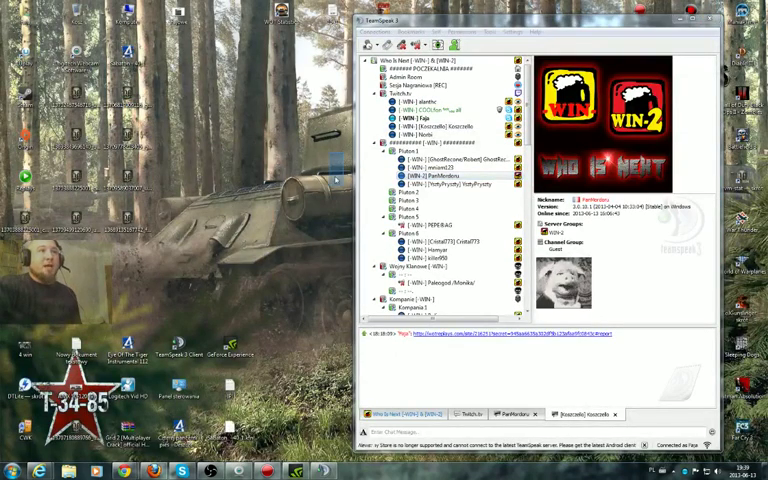
{"action": "left_click_drag", "start_coordinate": [205, 118], "coordinate": [95, 200]}
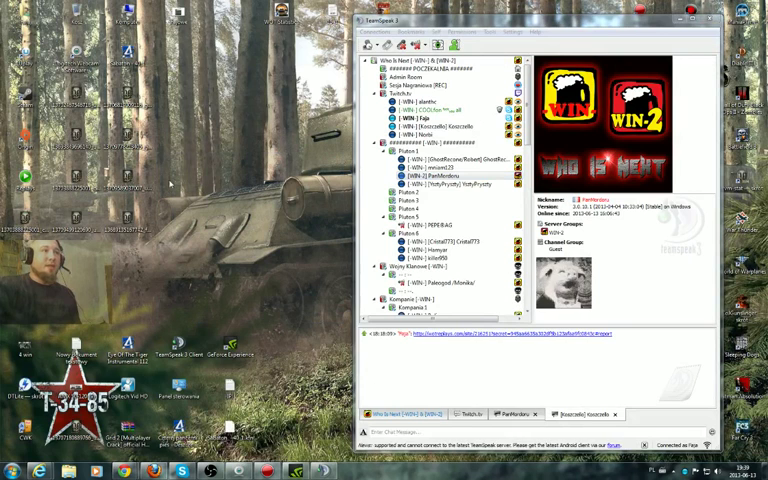
{"action": "left_click_drag", "start_coordinate": [173, 150], "coordinate": [335, 322]}
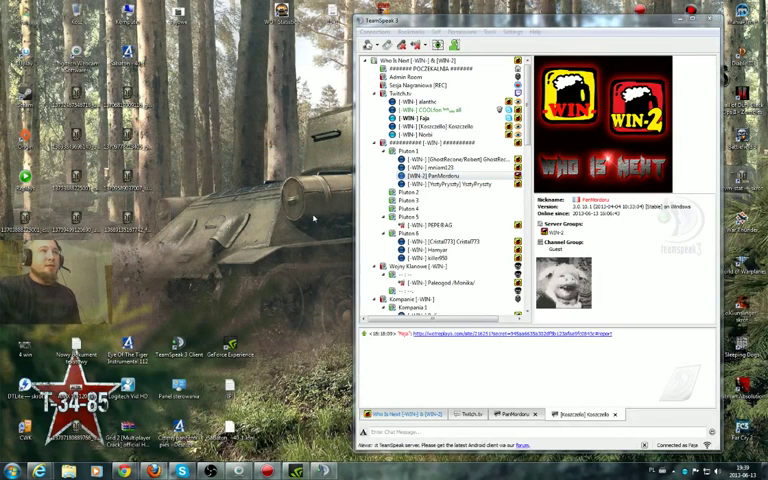
{"action": "left_click_drag", "start_coordinate": [345, 130], "coordinate": [160, 314]}
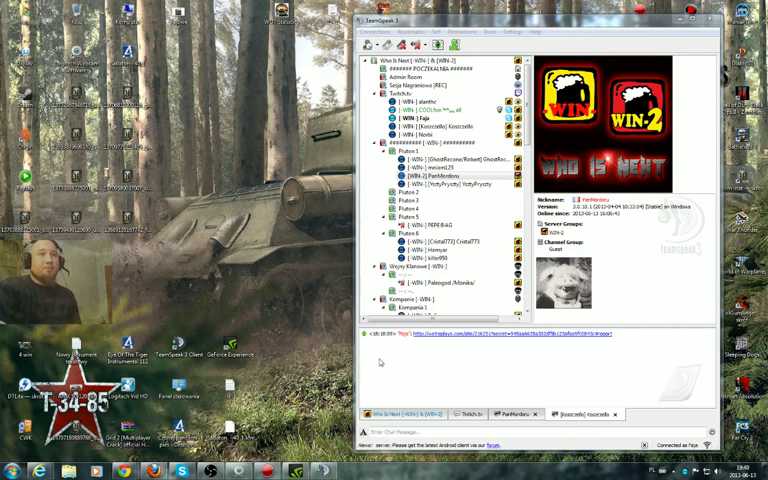
- Minimize TeamSpeak and restore OBS so Scena 3 and the running stream are in front
{"action": "left_click", "coordinate": [672, 22]}
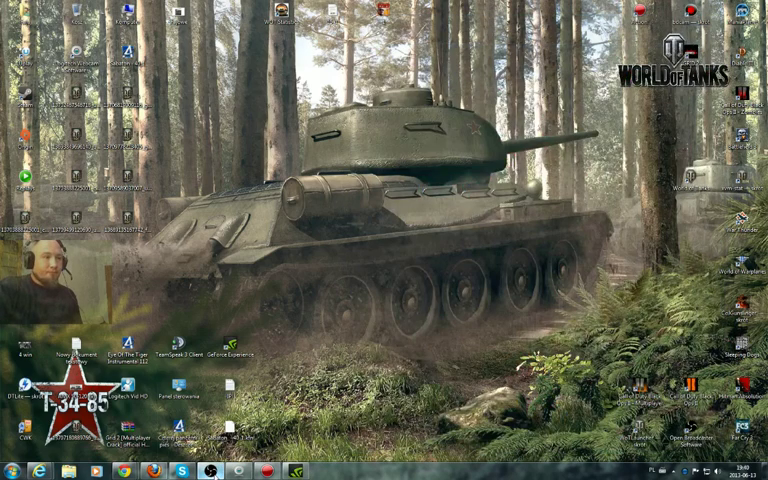
{"action": "left_click", "coordinate": [211, 471]}
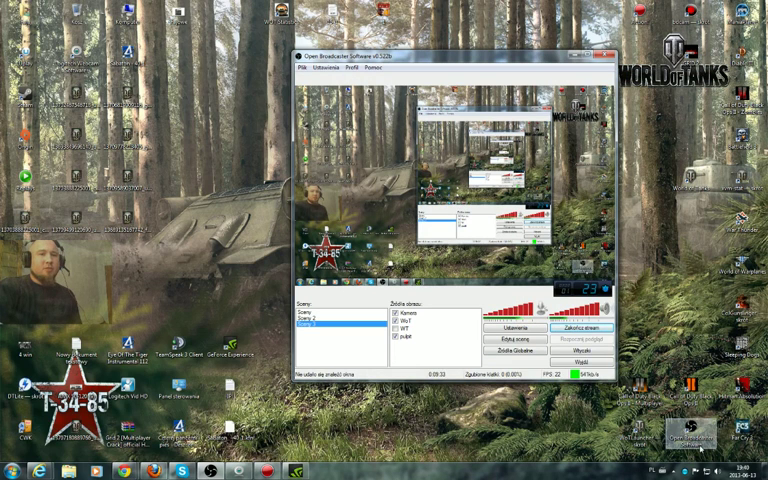
{"action": "left_click", "coordinate": [686, 472]}
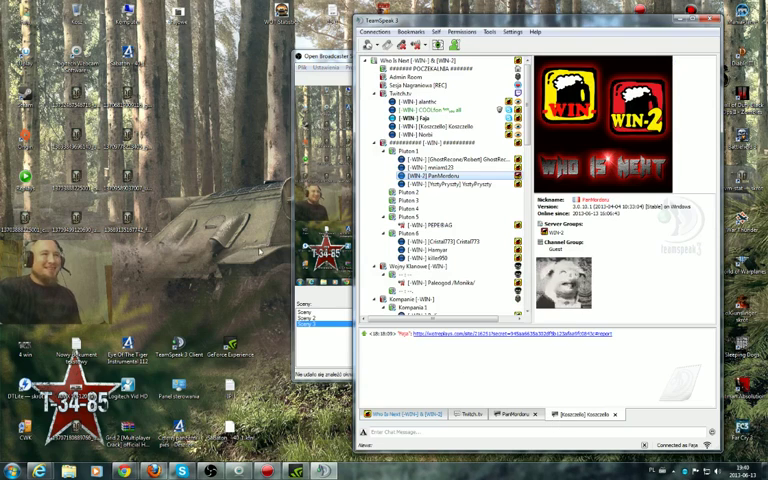
{"action": "left_click", "coordinate": [680, 21]}
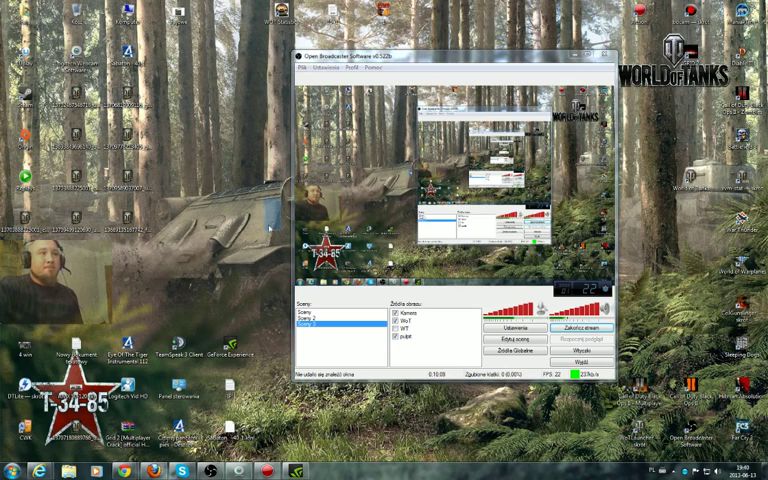
{"action": "mouse_move", "coordinate": [280, 200]}
{"action": "left_mouse_down"}
{"action": "mouse_move", "coordinate": [155, 330]}
{"action": "mouse_move", "coordinate": [283, 329]}
{"action": "left_mouse_up"}
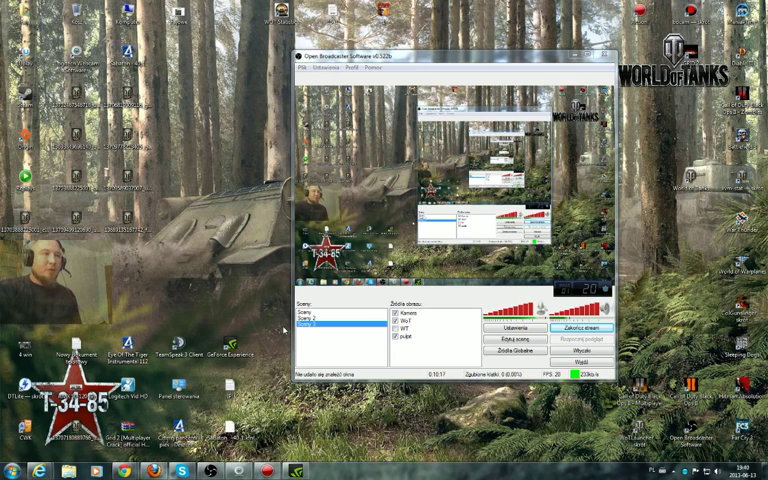
{"action": "left_click_drag", "start_coordinate": [286, 188], "coordinate": [170, 255]}
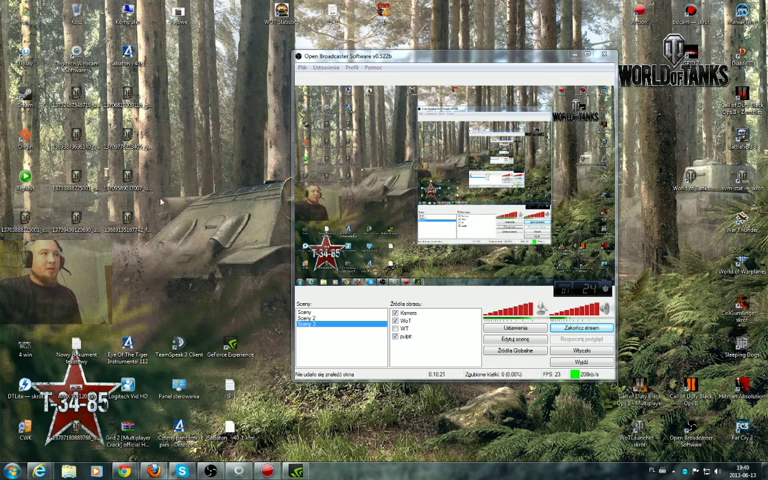
- Uncheck the Kamera source in the OBS Sources list
{"action": "left_click_drag", "start_coordinate": [156, 202], "coordinate": [286, 330]}
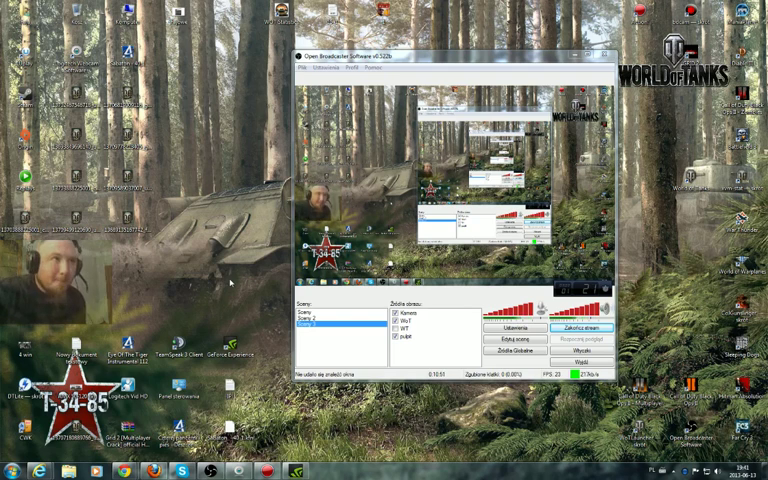
{"action": "left_click", "coordinate": [395, 313]}
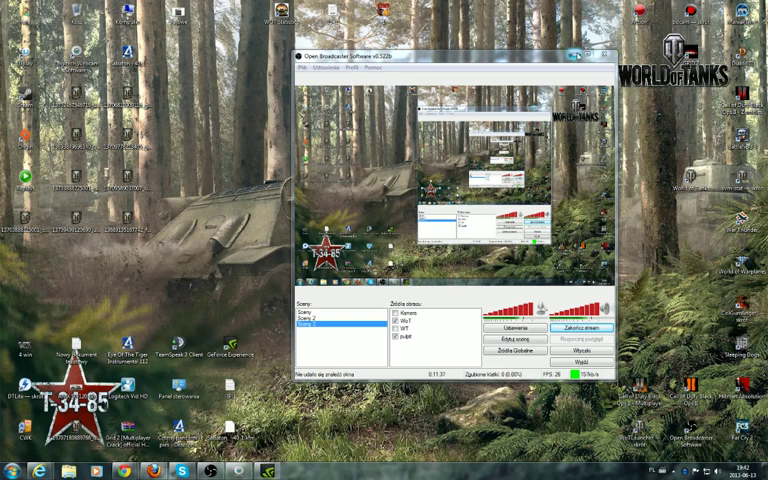
- Minimize OBS and restore TeamSpeak from the tray, showing the WIN server channel tree
{"action": "left_click", "coordinate": [574, 56]}
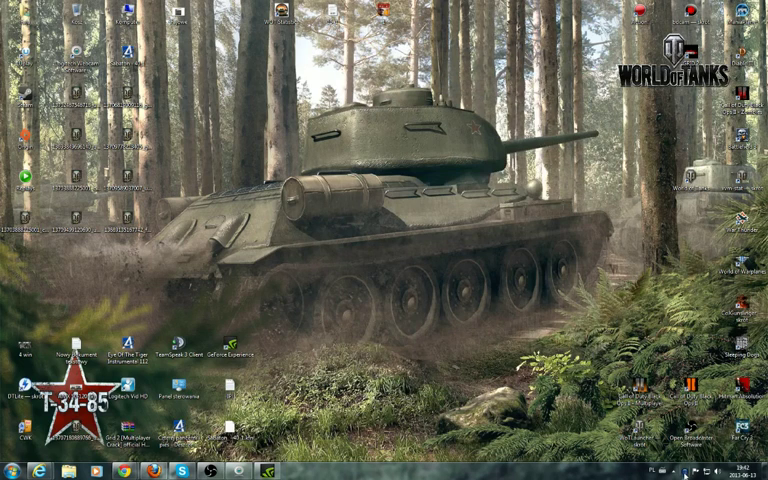
{"action": "left_click", "coordinate": [686, 471]}
{"action": "scroll", "coordinate": [476, 276], "scroll_direction": "down", "scroll_amount": 5}
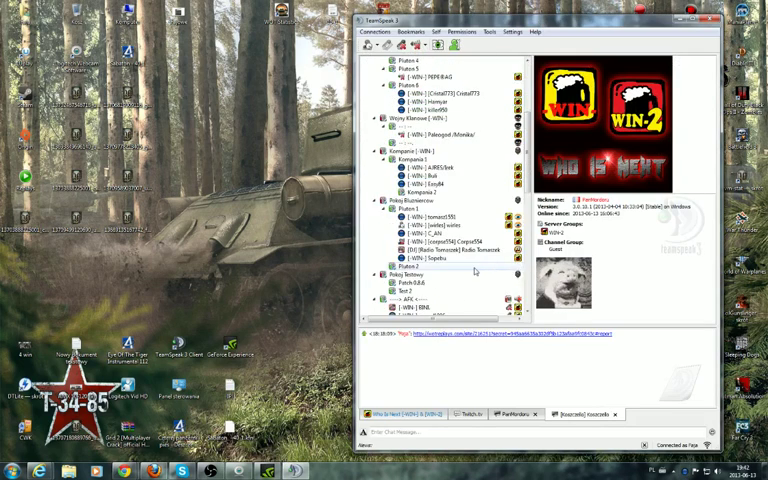
{"action": "scroll", "coordinate": [476, 276], "scroll_direction": "up", "scroll_amount": 5}
{"action": "scroll", "coordinate": [476, 276], "scroll_direction": "up", "scroll_amount": 3}
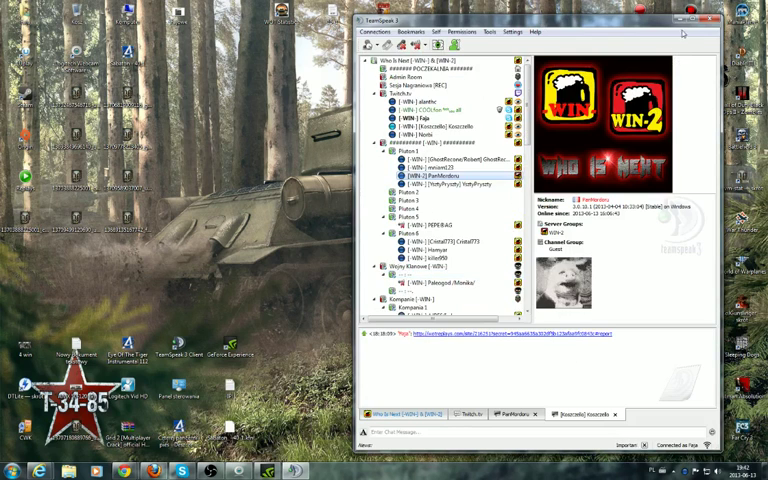
{"action": "left_click", "coordinate": [679, 19]}
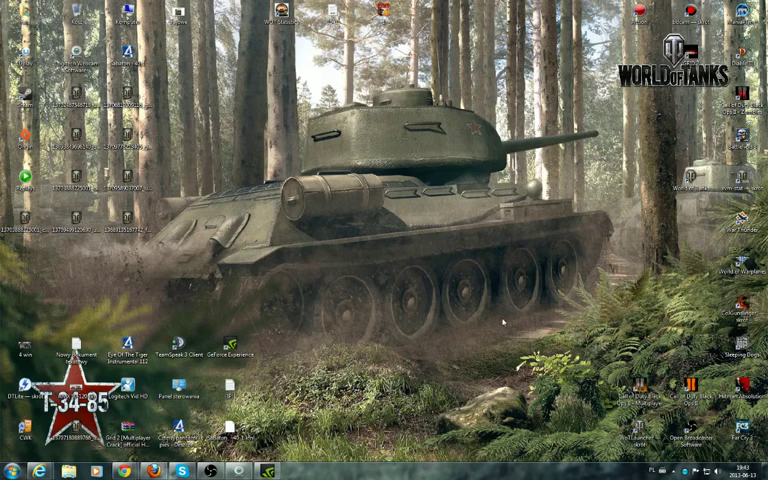
{"action": "left_click_drag", "start_coordinate": [585, 247], "coordinate": [383, 440]}
{"action": "left_click", "coordinate": [683, 471]}
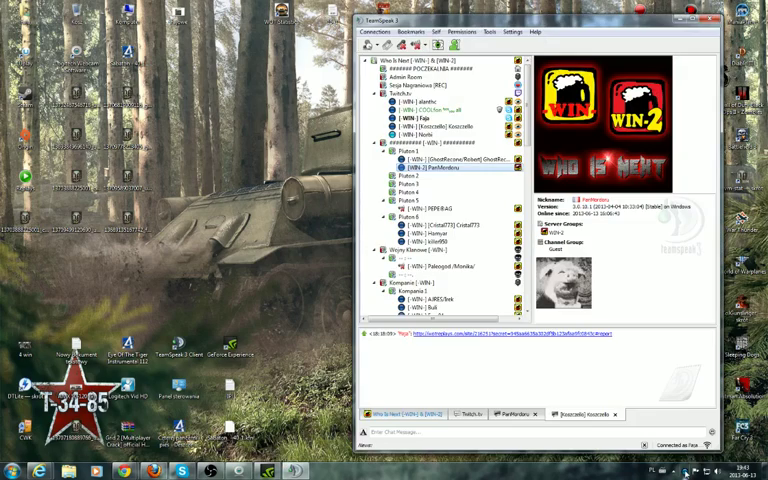